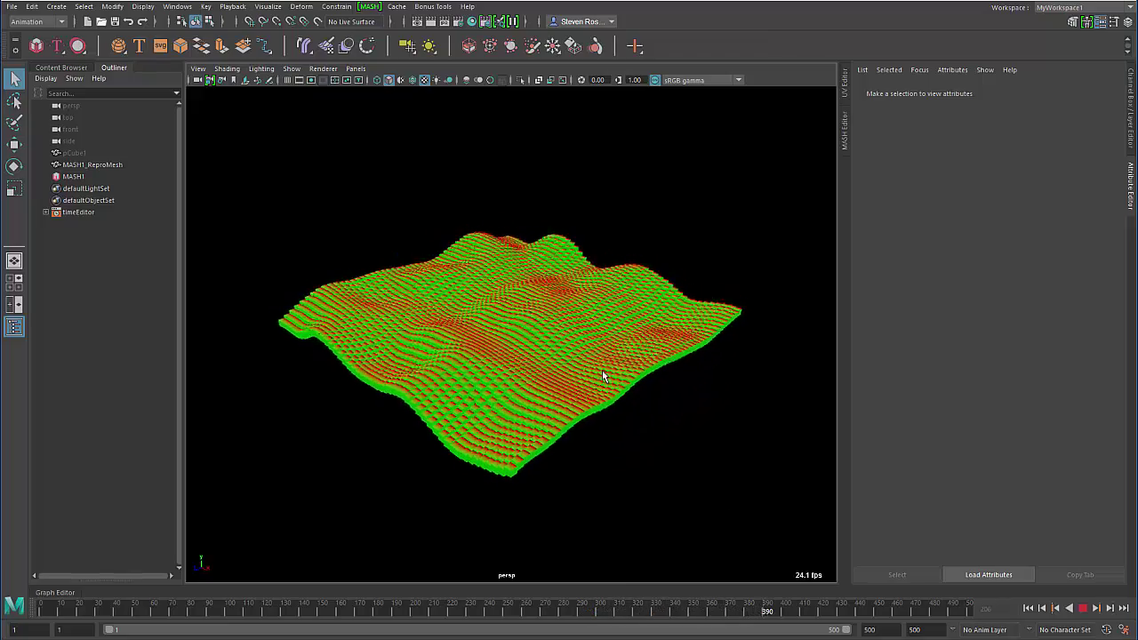
Step: Stop the animation playback and look through the Bonus Tools categories
left_click_drag(602, 370, 634, 392, "alt")
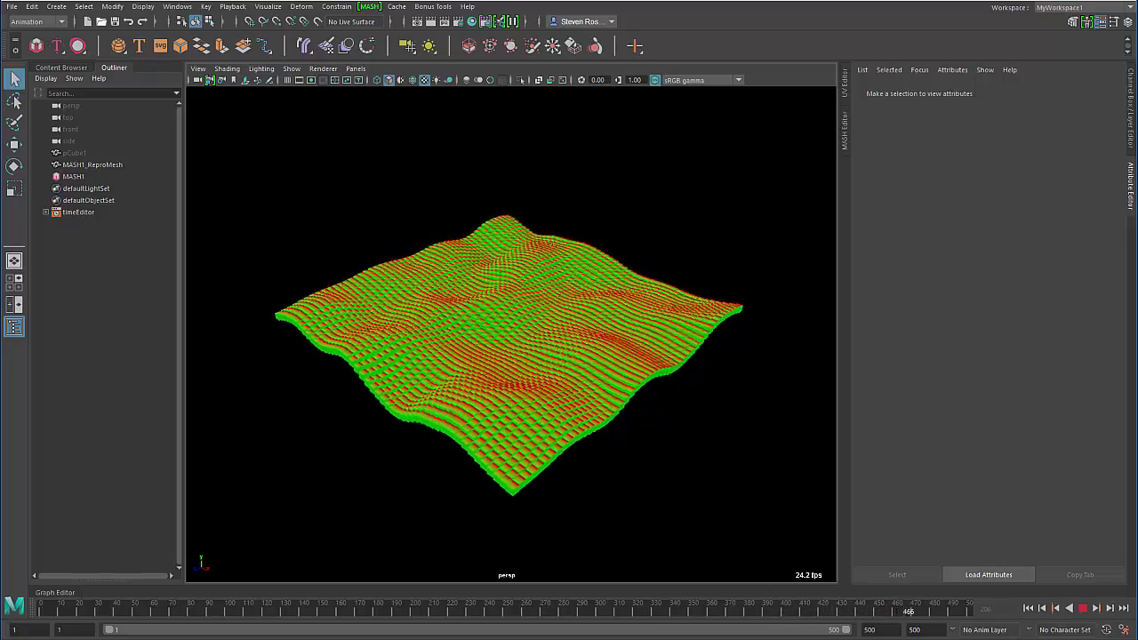
left_click(1082, 608)
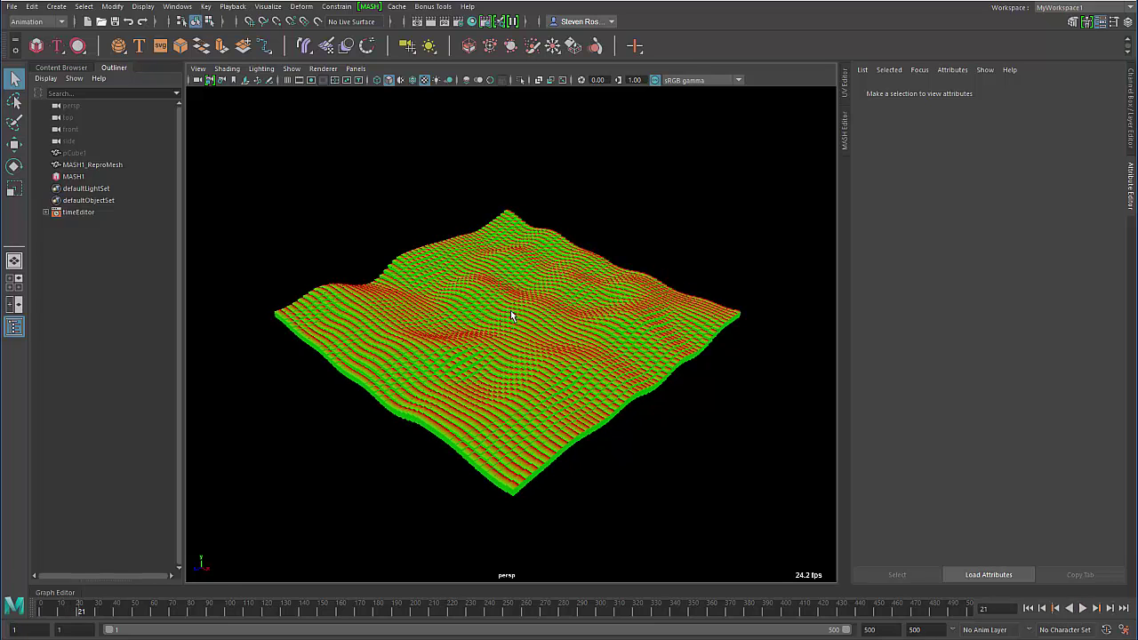
left_click(439, 7)
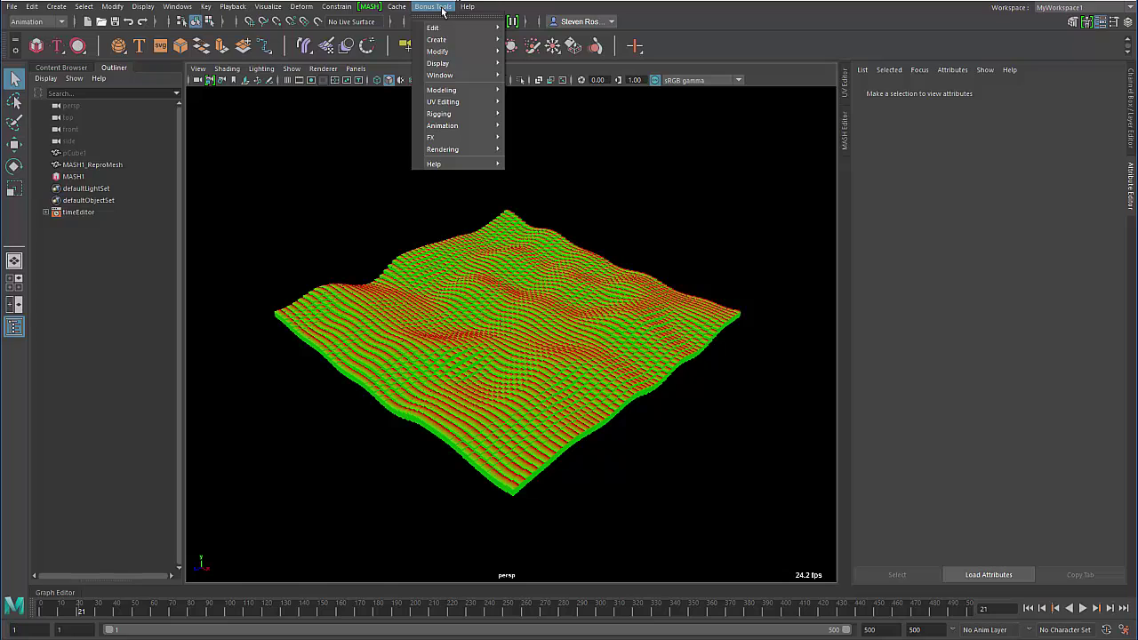
left_click(673, 200)
Step: Browse the mesh's node graph from MASH1_ReproMesh upstream through MASH1_Repro to MASH1, leaving without a selection
right_click(501, 325)
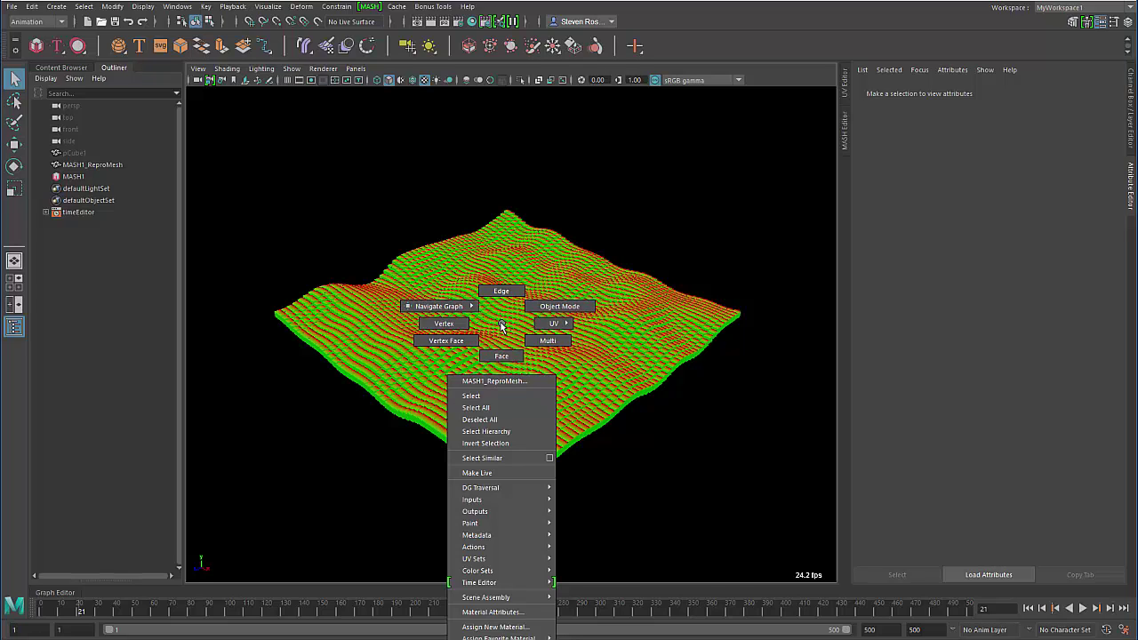
mouse_move(457, 306)
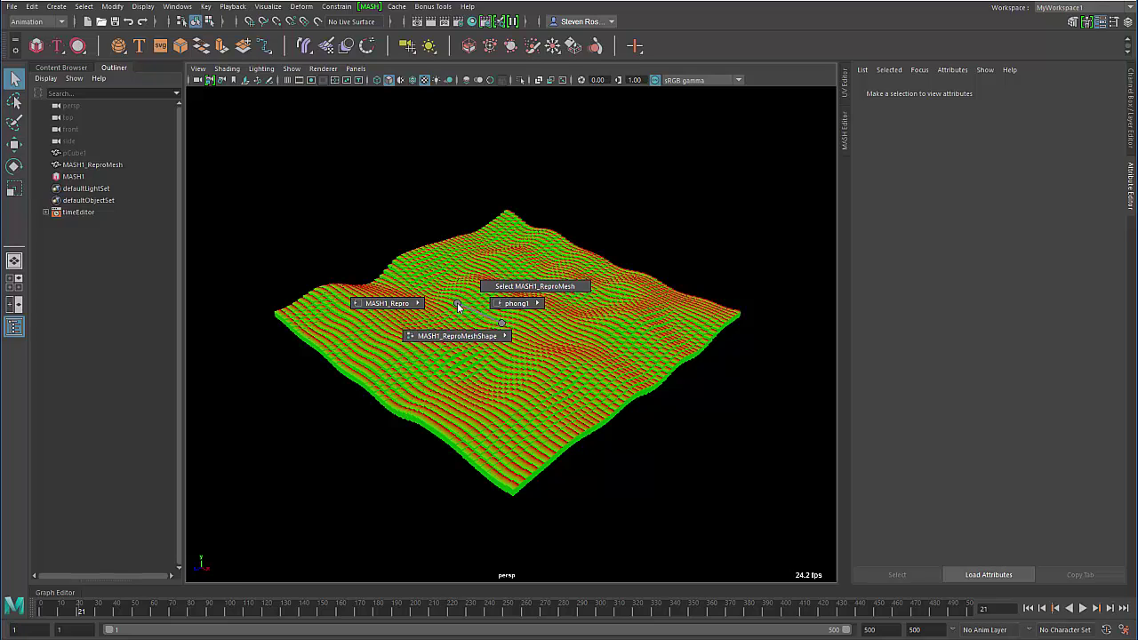
mouse_move(396, 306)
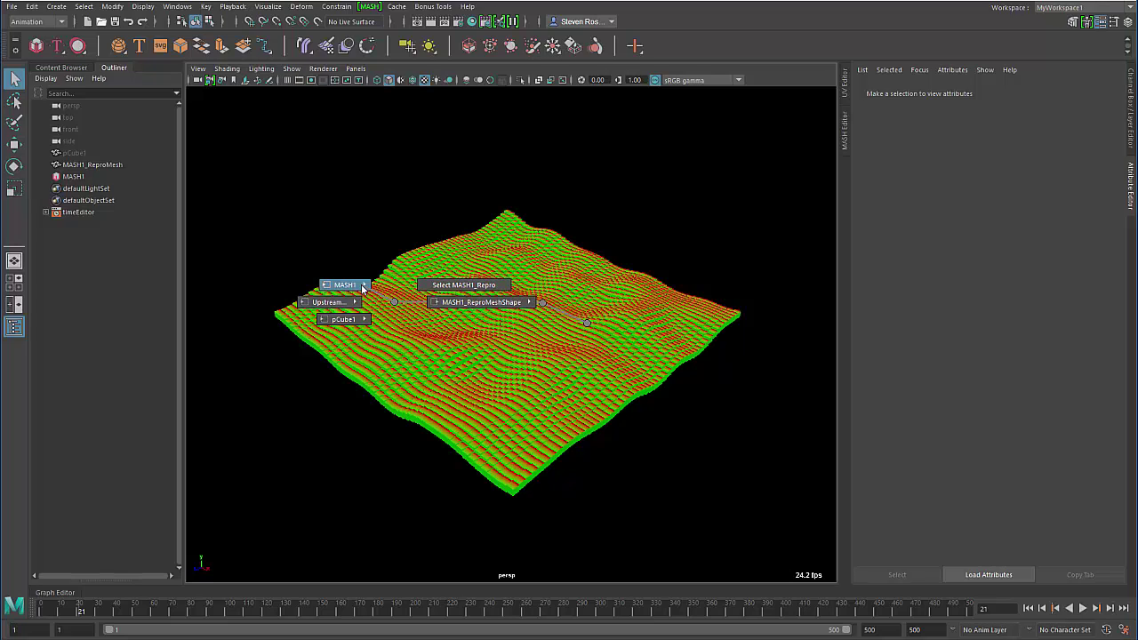
mouse_move(361, 286)
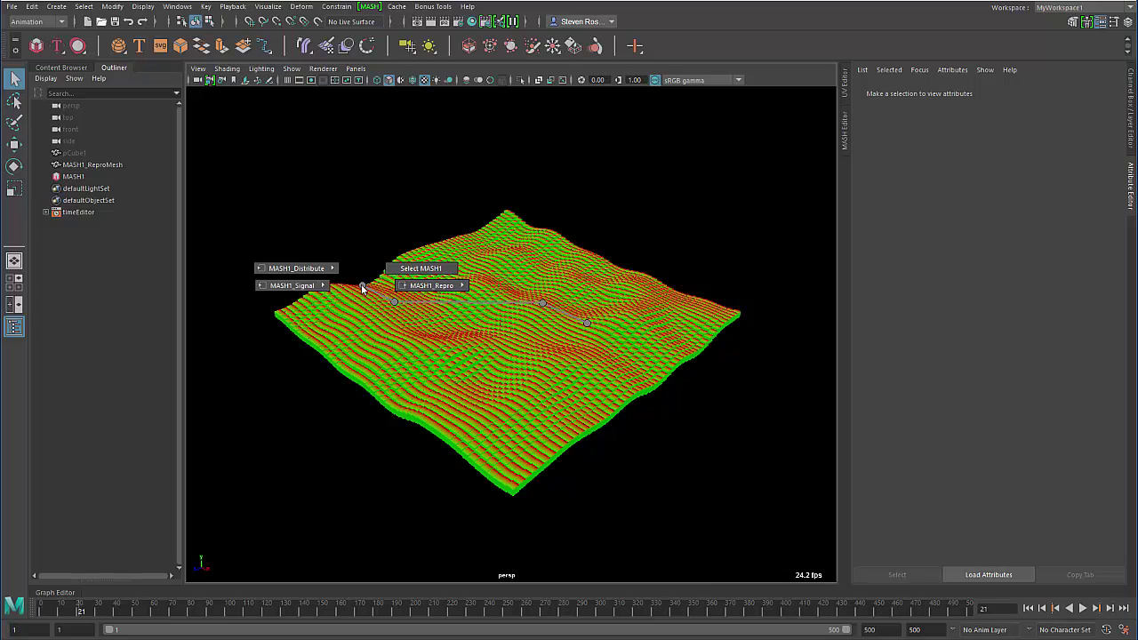
key("Escape")
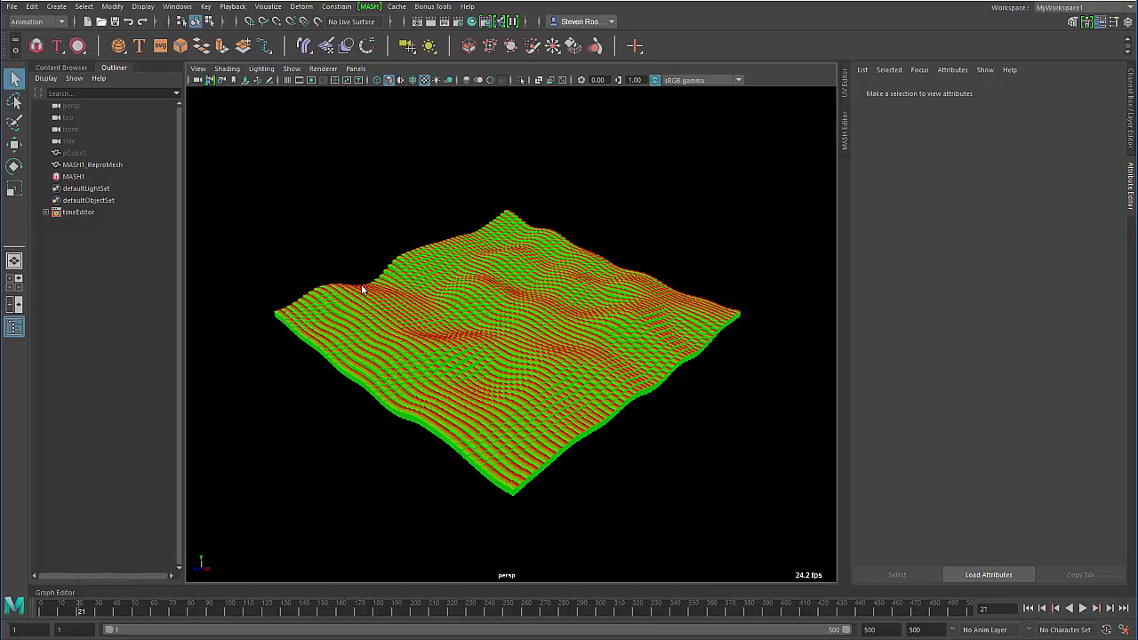
Step: Show the MASH Editor, widen the viewport to compare both, and collapse the editor again
left_click(846, 129)
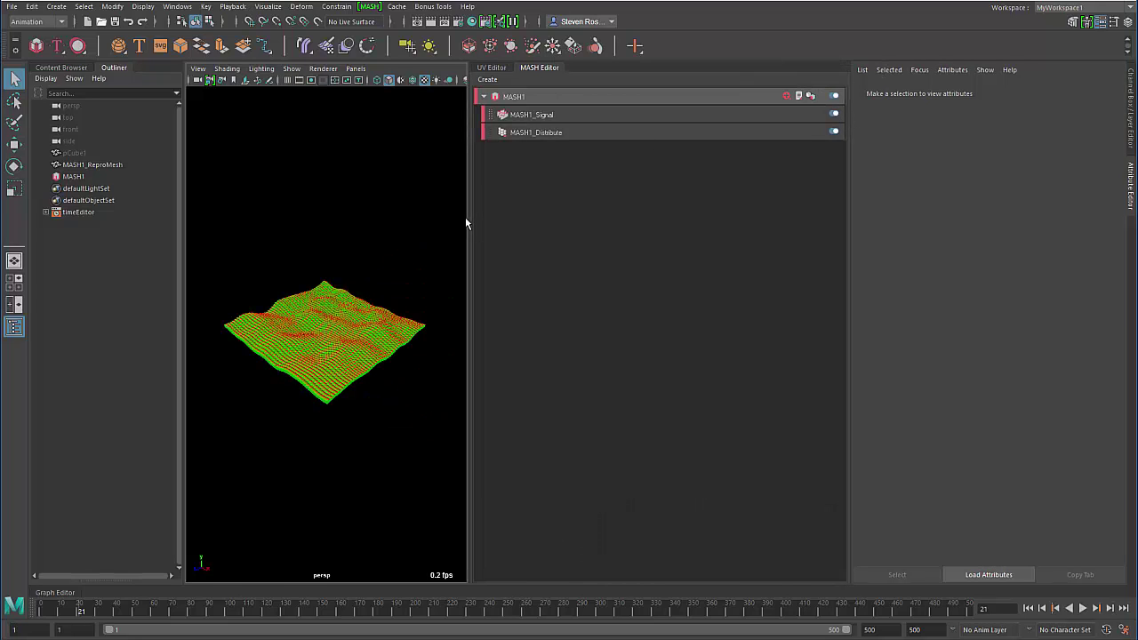
left_click_drag(466, 219, 738, 233)
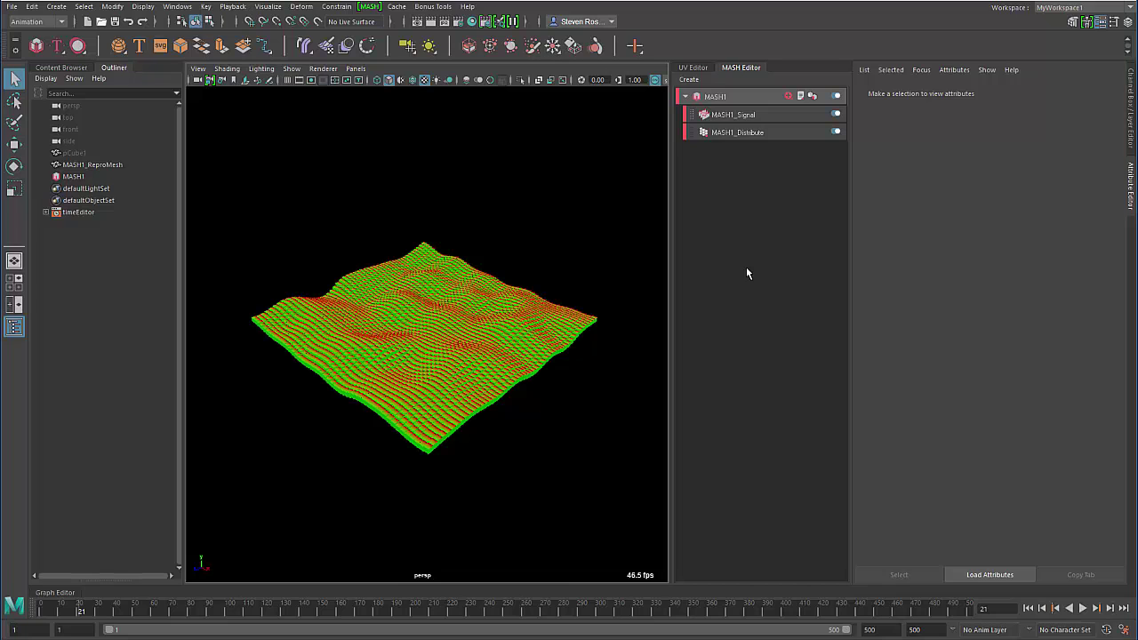
left_click(758, 67)
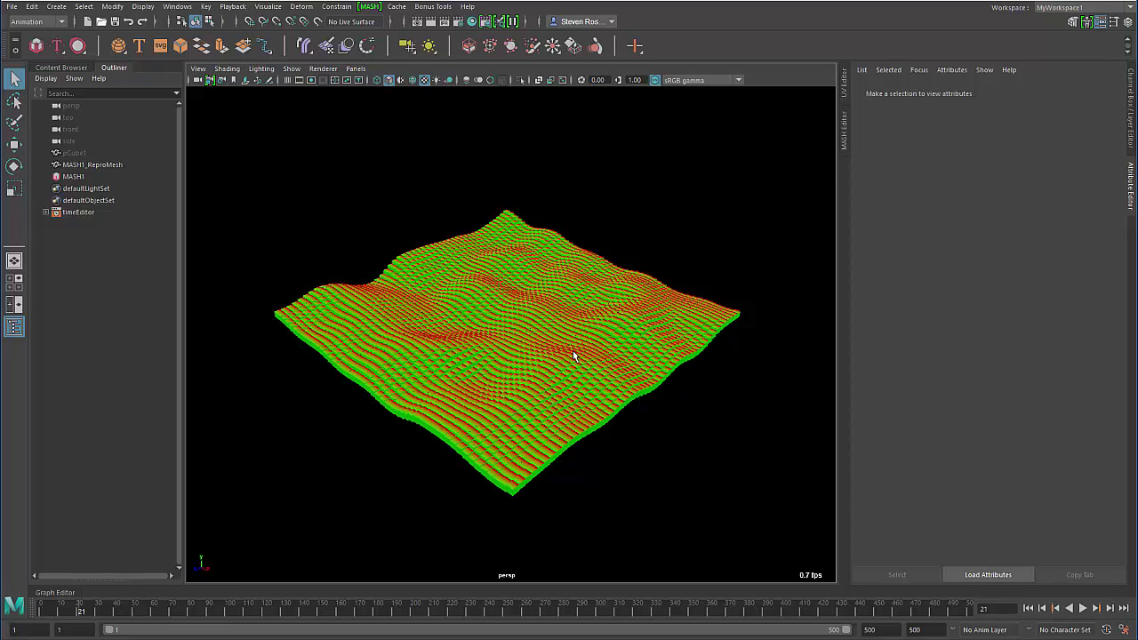
Step: Select the MASH1_Distribute node by navigating the mesh's graph through MASH1_Repro and MASH1
right_click(514, 309)
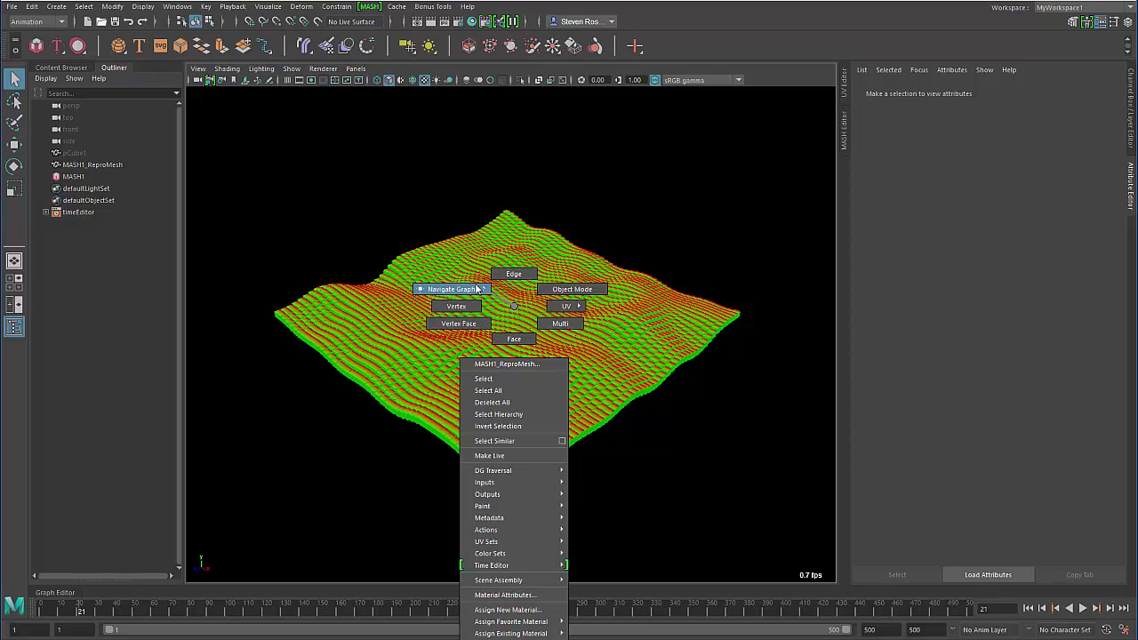
left_click(476, 288)
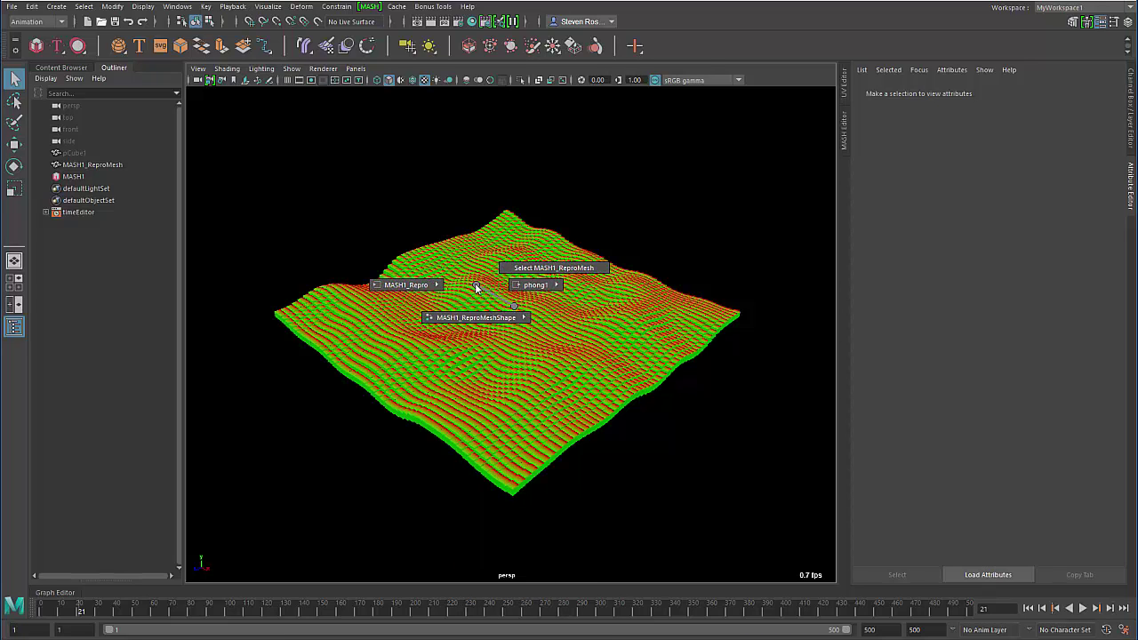
left_click(432, 288)
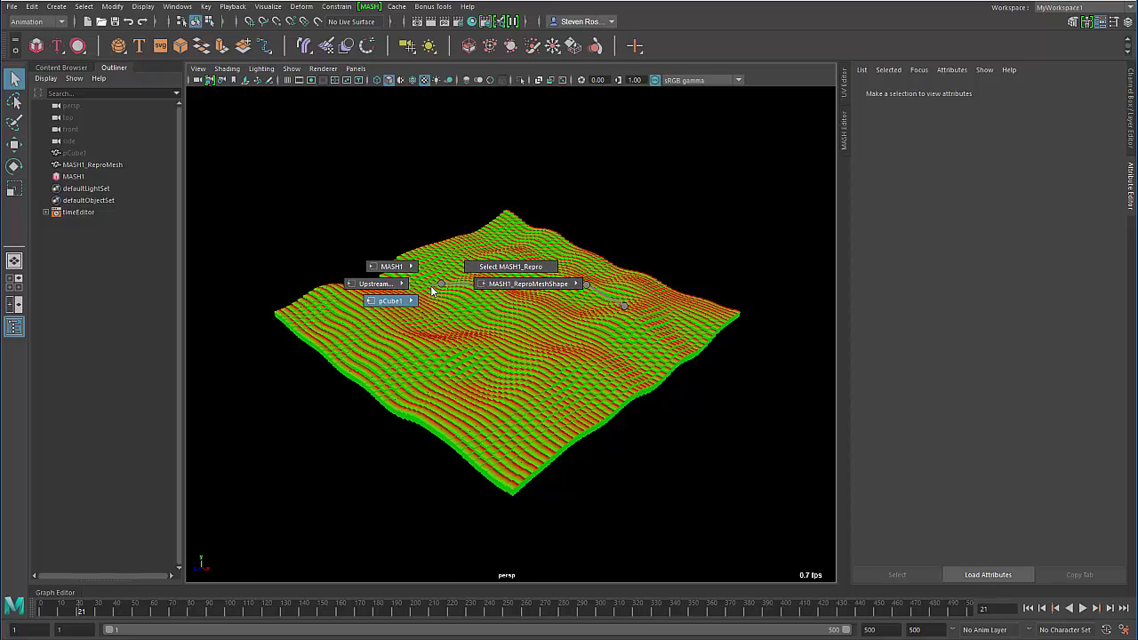
left_click(395, 266)
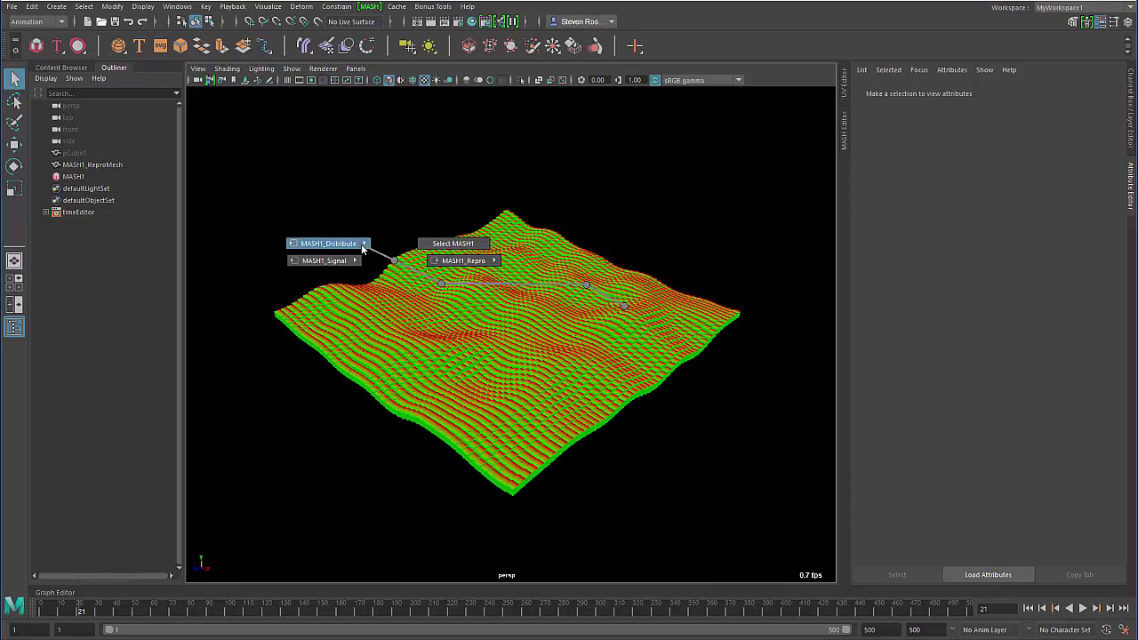
left_click(353, 246)
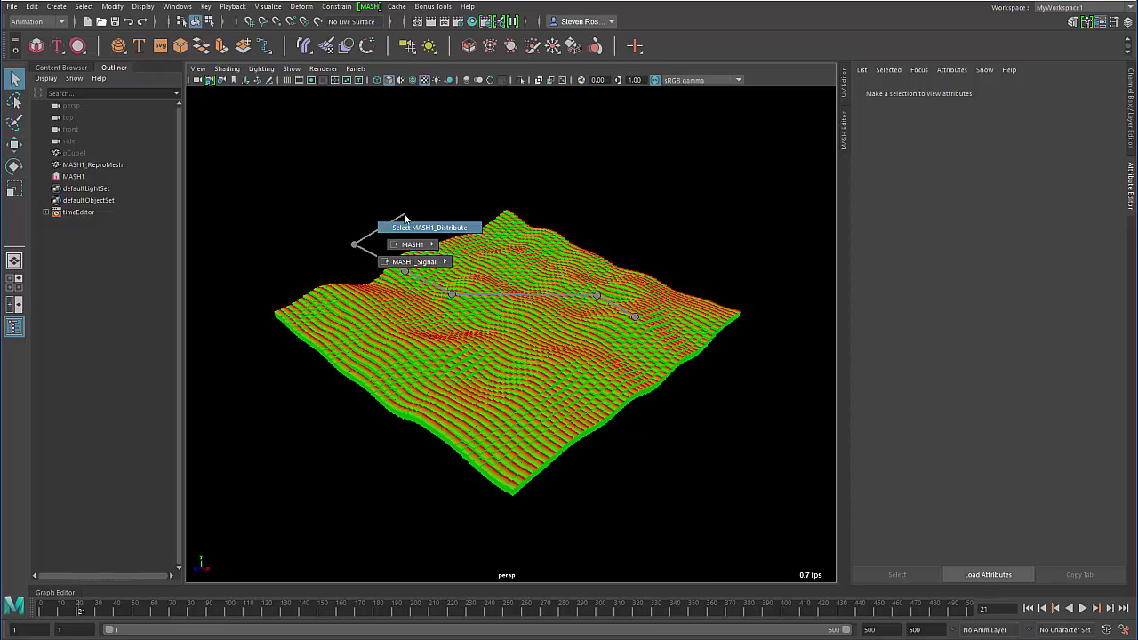
left_click(418, 228)
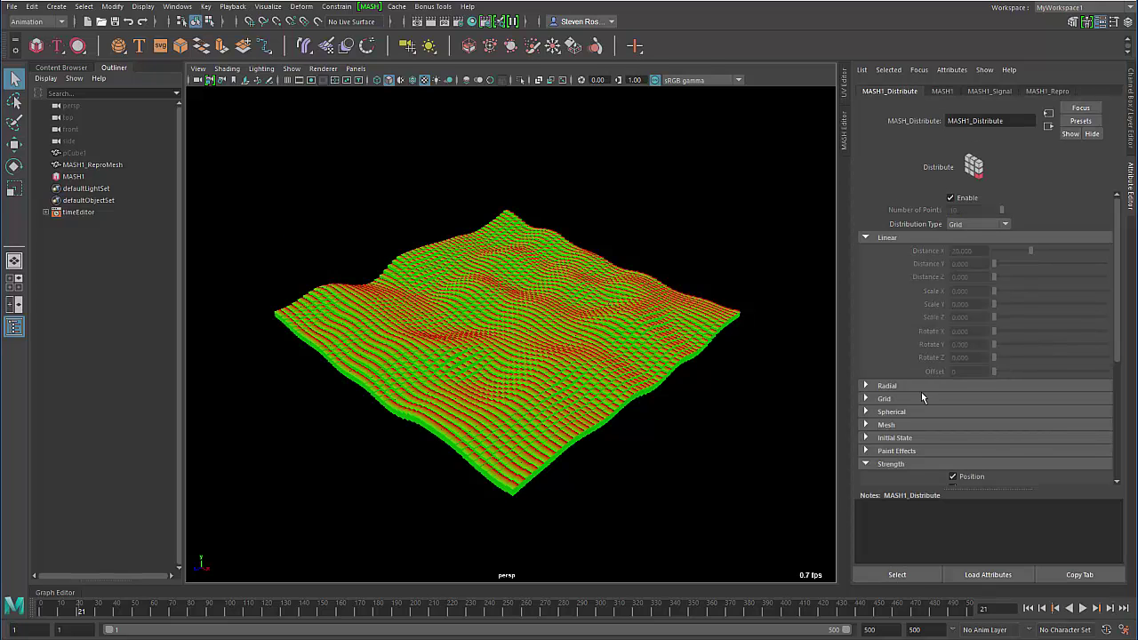
Step: Set the Distribute node's grid Distance X to 51.351, undoing the further trial changes to the grid
left_click(912, 396)
scroll(1002, 346, "down", 2)
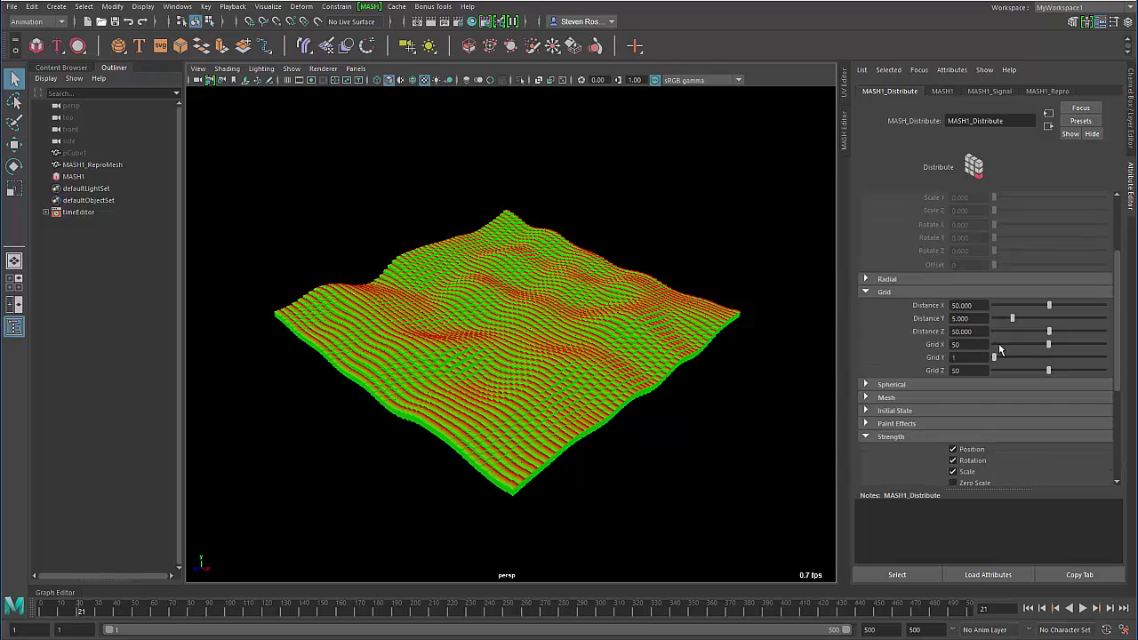
left_click_drag(1050, 308, 1064, 347)
key("ctrl+z")
key("ctrl+z")
Step: Start playback and, while it runs, select the MASH1_Signal node by navigating the mesh's graph
right_click(512, 313)
left_click(1080, 608)
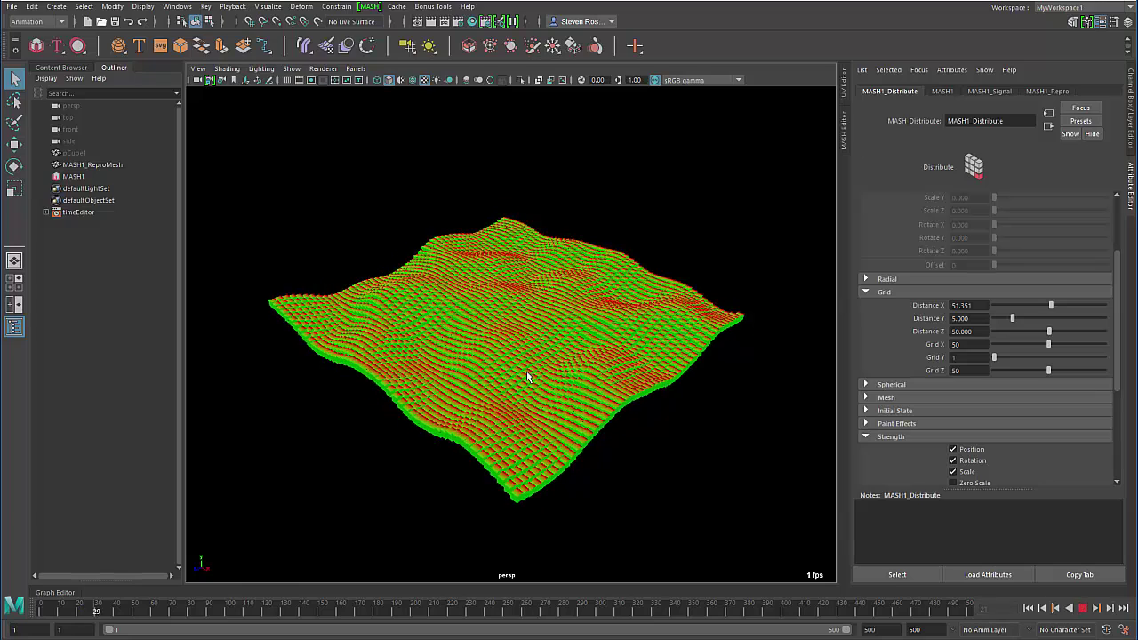
right_click(536, 305)
mouse_move(510, 289)
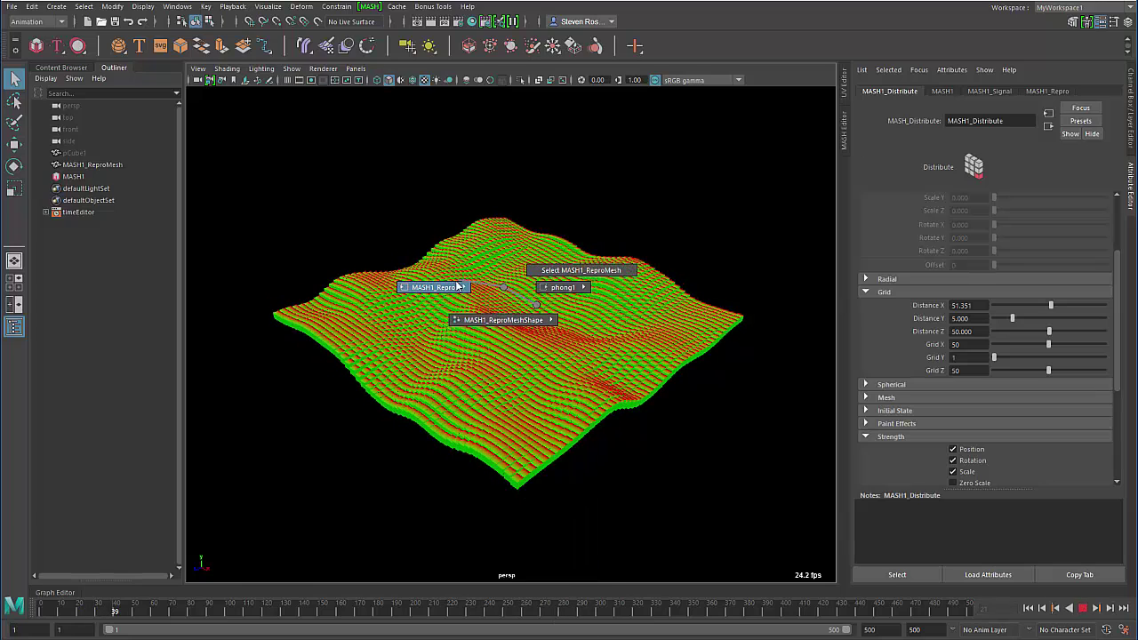
mouse_move(407, 271)
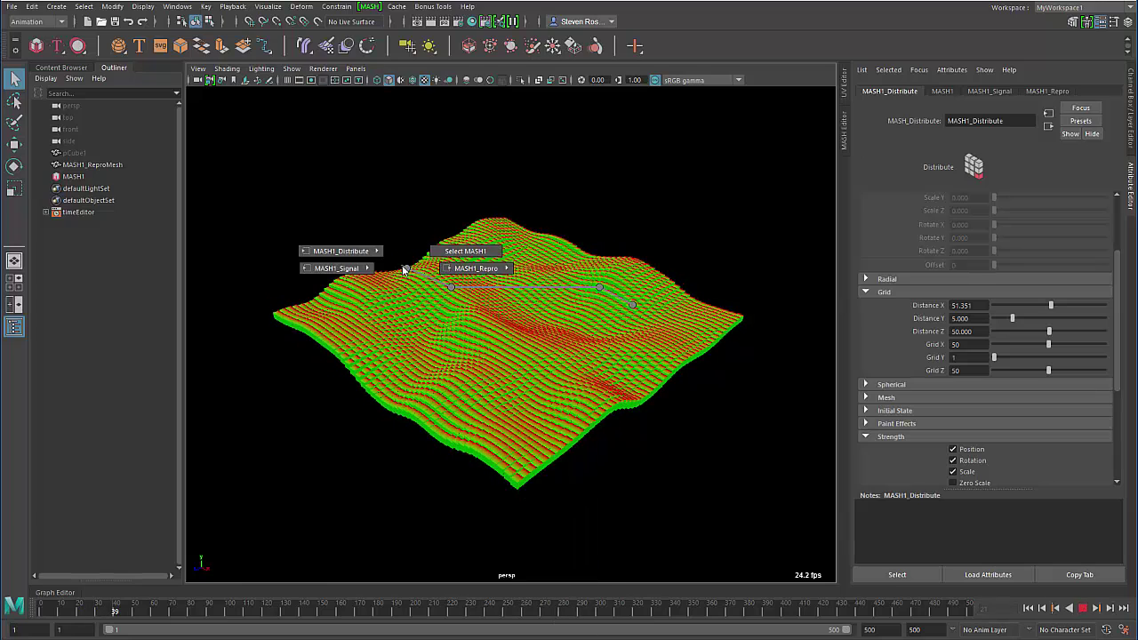
left_click(369, 260)
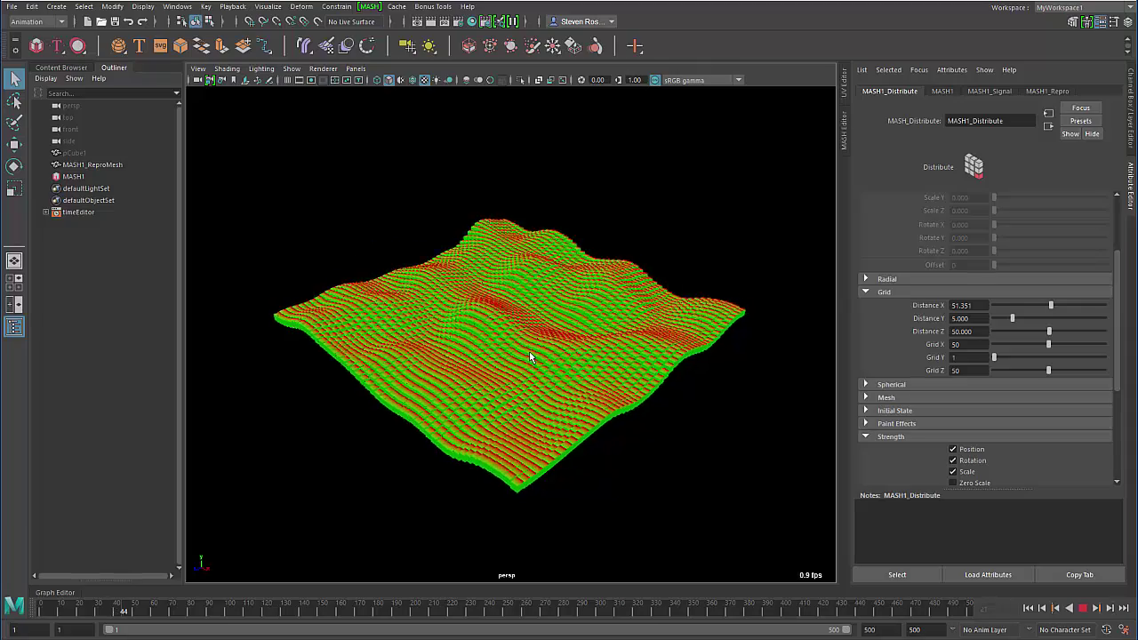
Step: With playback stopped, set the Signal node's Position Y to 6.757 and expand its Strength settings
left_click(1085, 609)
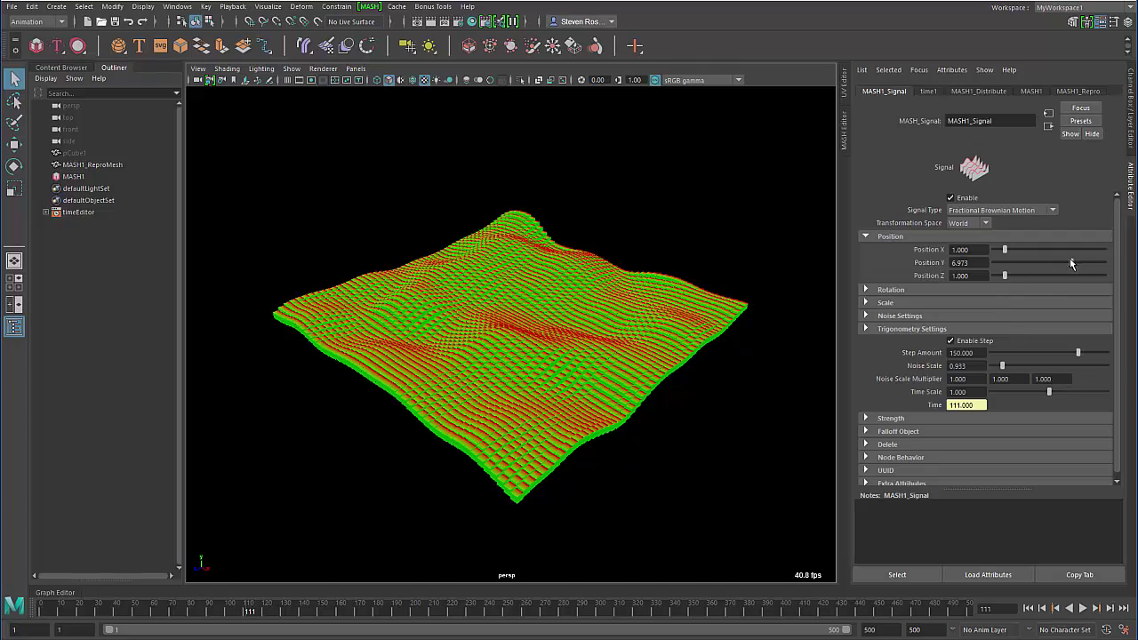
mouse_move(1069, 262)
left_mouse_down()
mouse_move(1004, 267)
mouse_move(1086, 260)
mouse_move(1068, 264)
left_mouse_up()
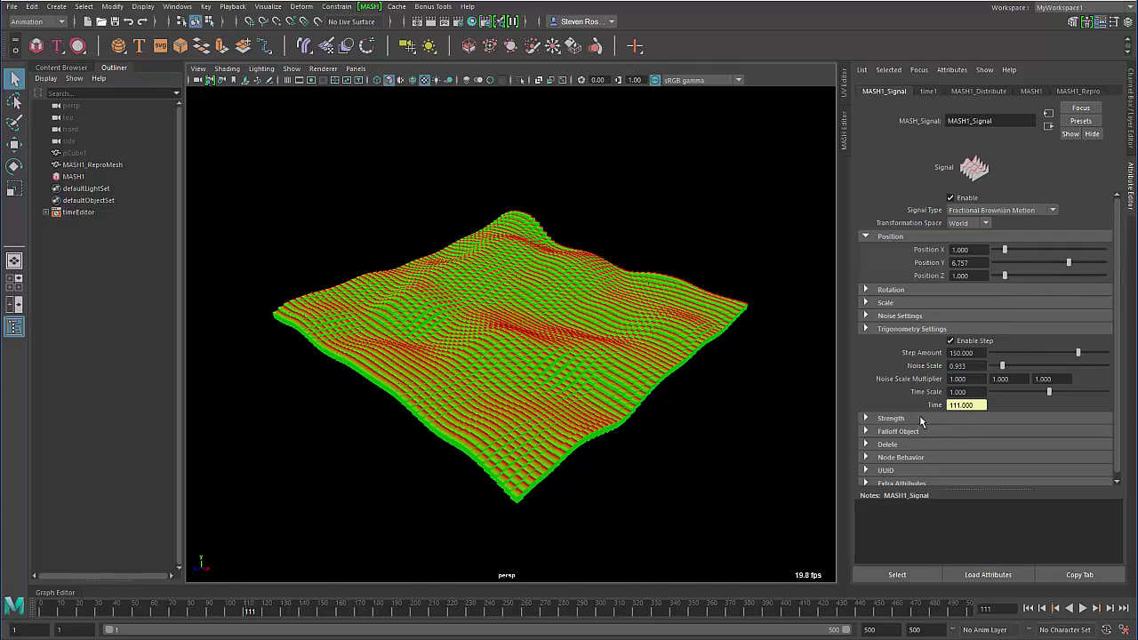
left_click(924, 418)
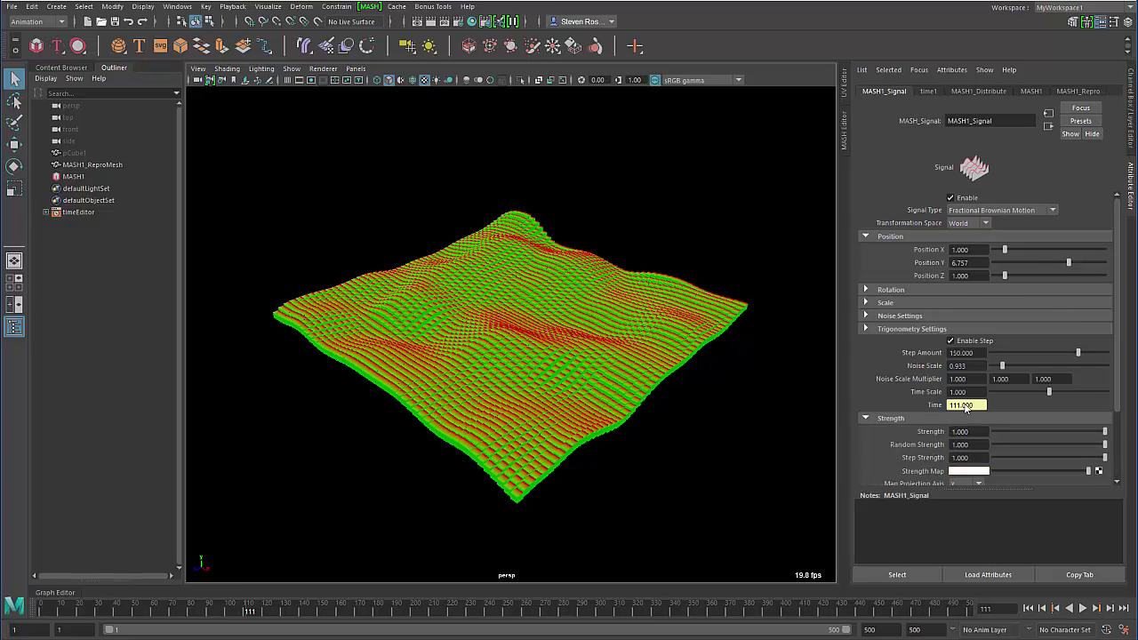
scroll(967, 407, "down", 5)
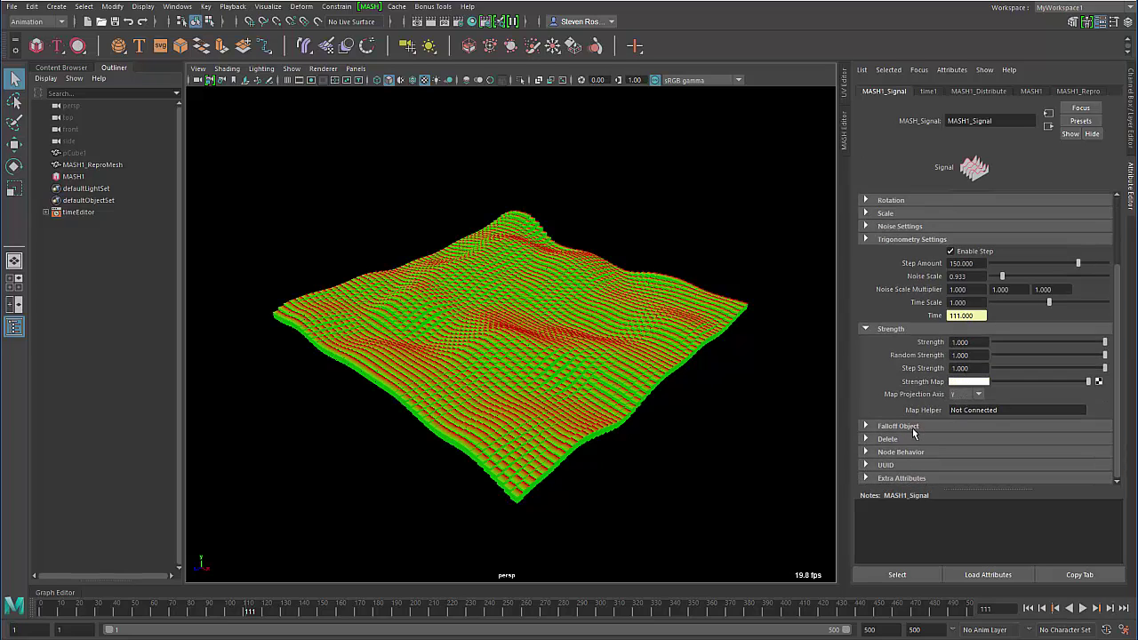
Step: Test the Signal node's Noise Scale at 2.332 during a short playback, and set it to 1
left_click_drag(1005, 276, 1022, 281)
left_click(1081, 608)
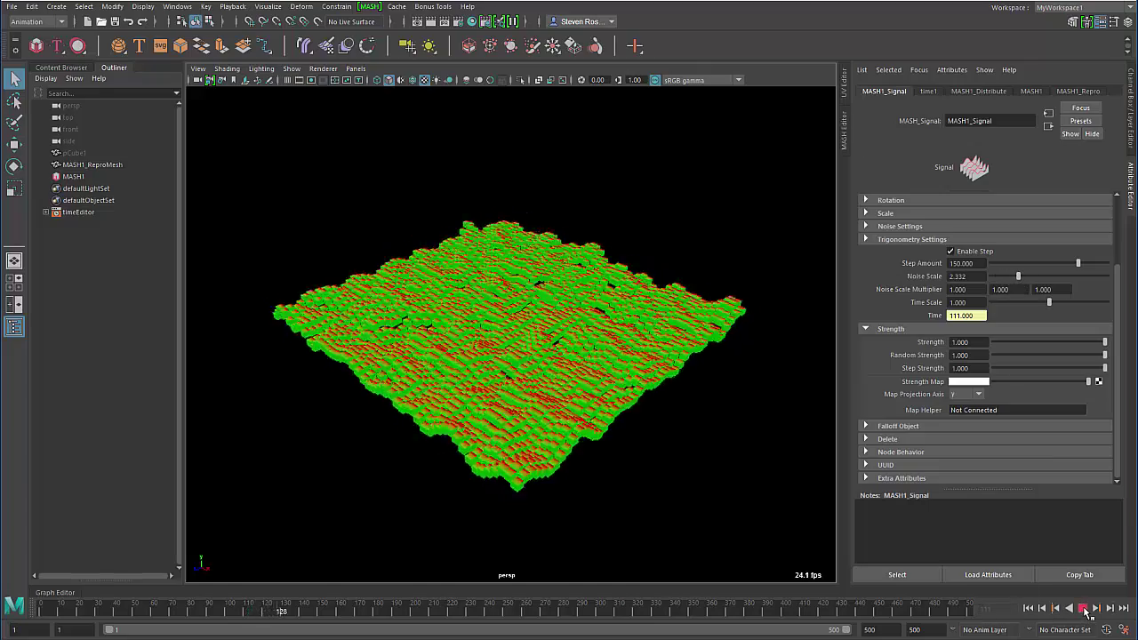
left_click(1083, 608)
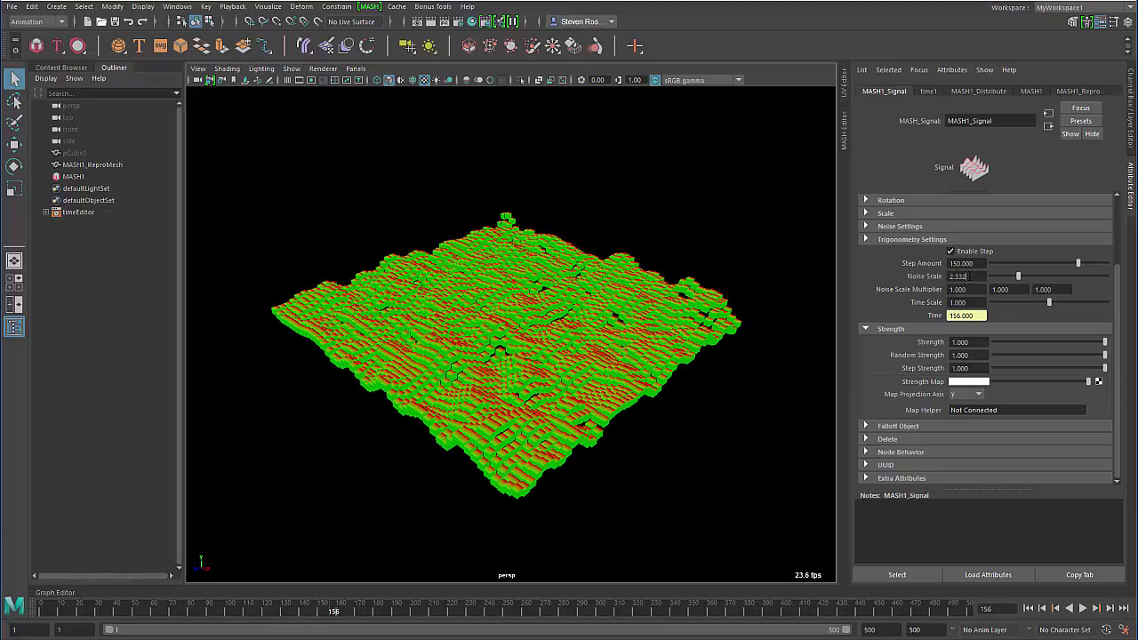
type("1")
key("Return")
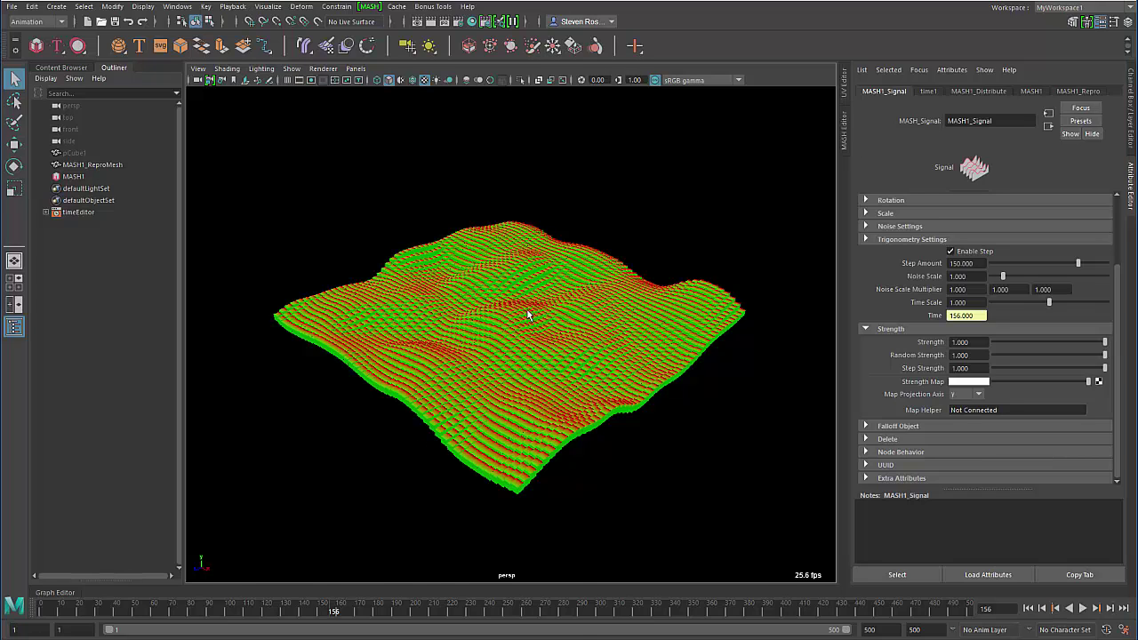
Step: Navigate the mesh's graph through pCube1 to polyCube1, try a cube Height of 4.817 and undo it
right_click_drag(525, 323, 431, 296)
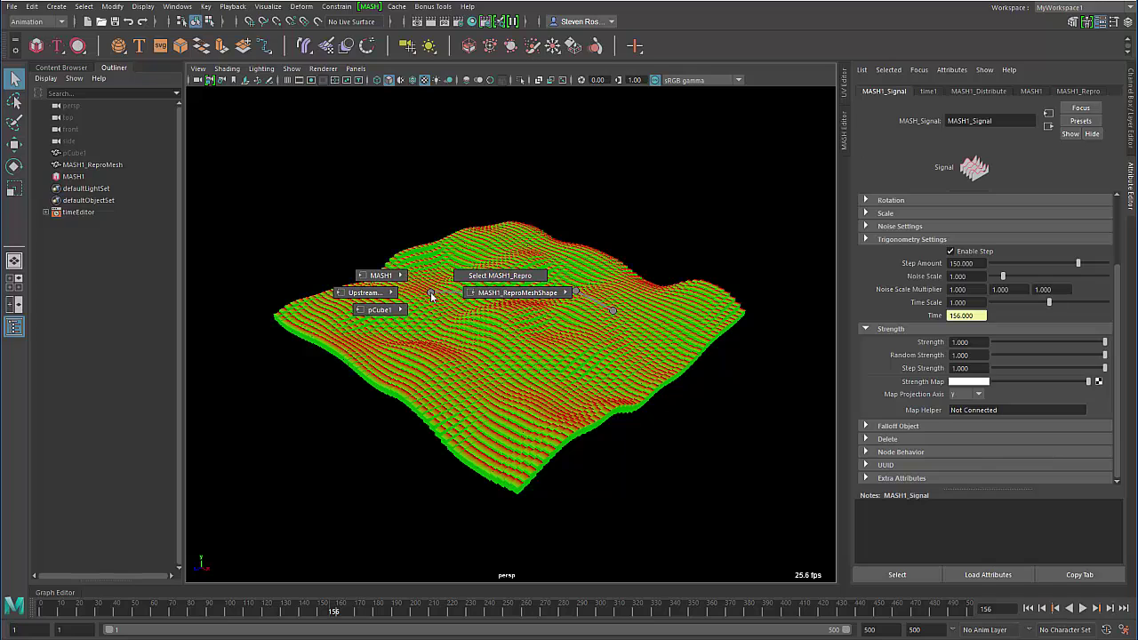
right_click_drag(431, 296, 397, 316)
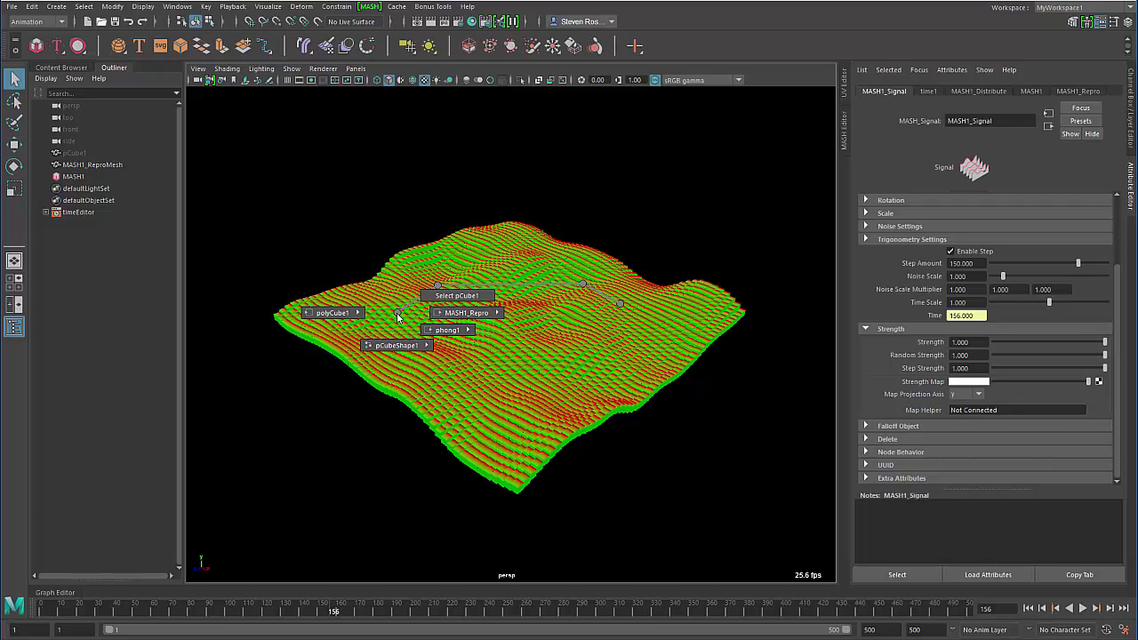
right_click_drag(397, 317, 350, 295)
left_click_drag(992, 183, 999, 182)
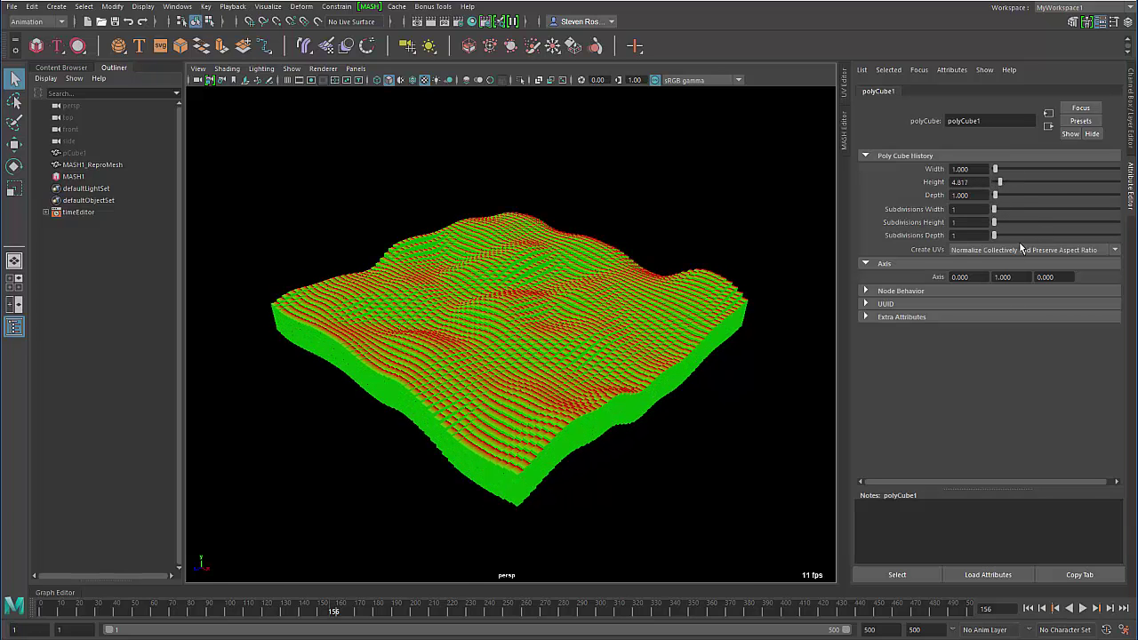
key("ctrl+z")
Step: Select the source cube pCube1 by navigating the mesh's graph, and apply Smooth to it with 1 division
right_click_drag(485, 336, 380, 309)
right_click_drag(318, 329, 368, 314)
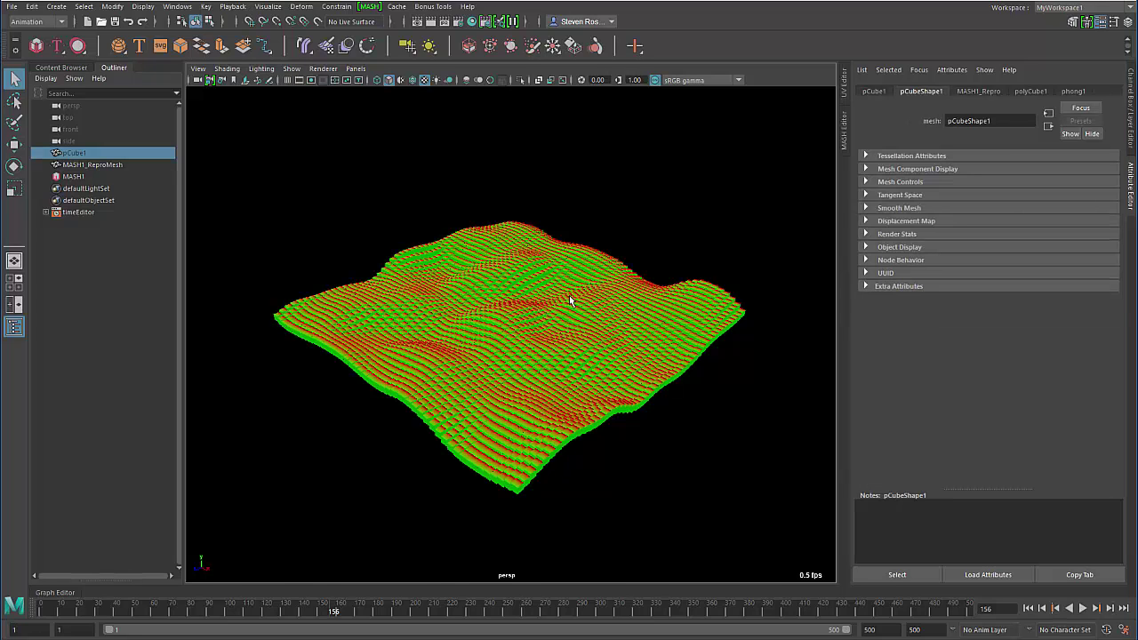
right_click_drag(460, 331, 543, 287, "alt")
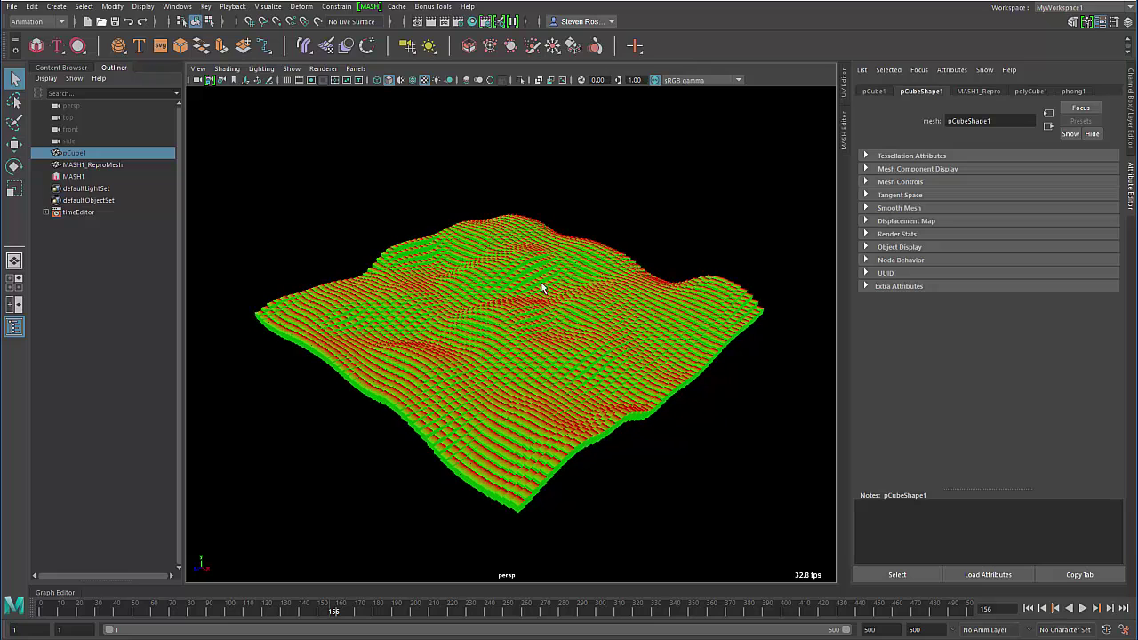
right_click(666, 196, "shift")
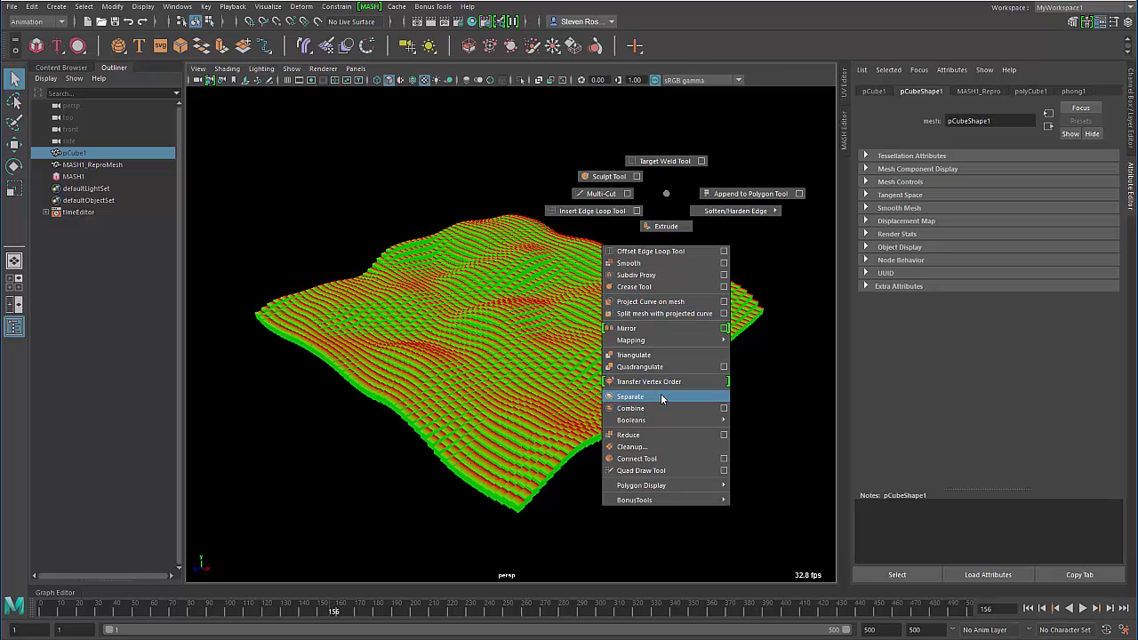
left_click(637, 265)
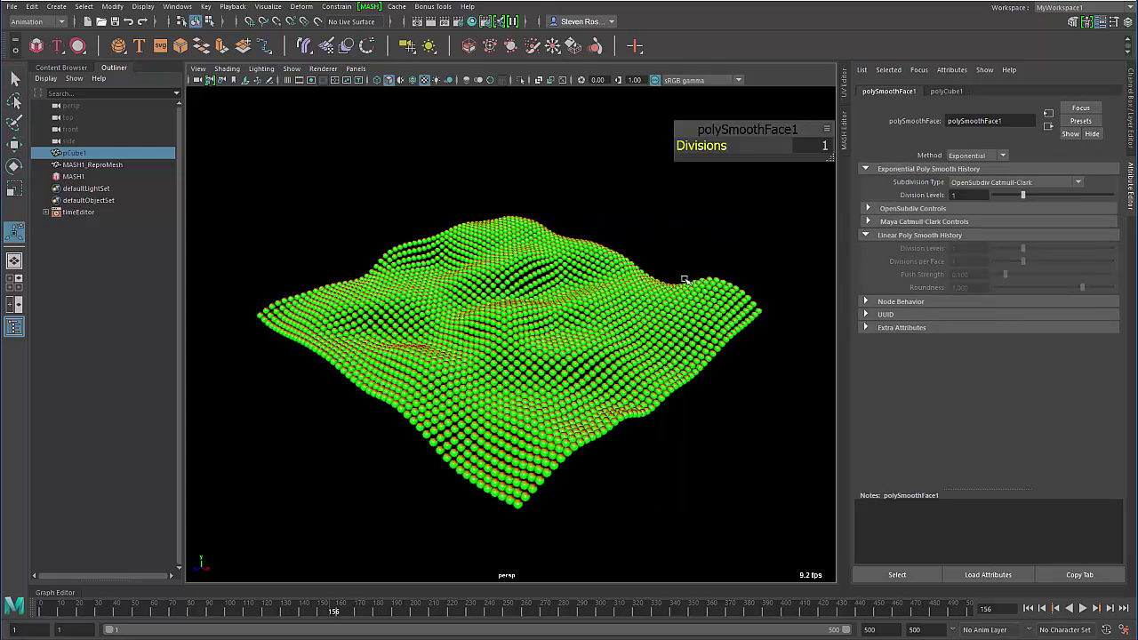
Step: Preview the smoothed instances in a short playback, undo the smoothing and clear the selection
left_click(1083, 609)
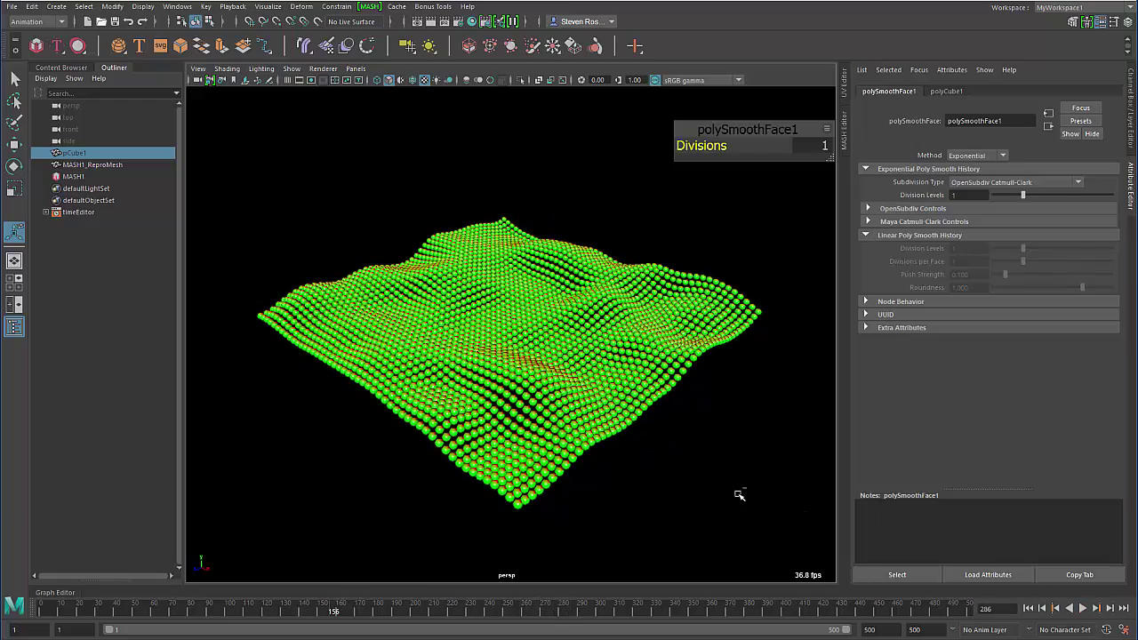
key("ctrl+z")
left_click(698, 450)
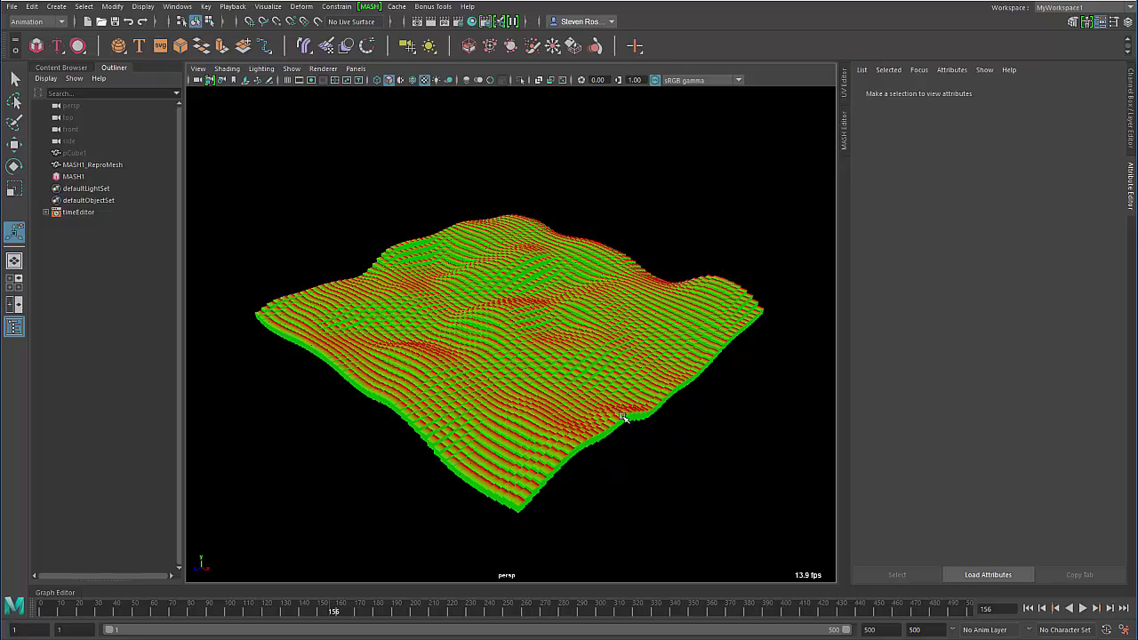
Step: Navigate the mesh's graph to phong1, test a high Transparency during playback, and bring it back to fully opaque before stopping
right_click_drag(524, 334, 470, 305)
left_click_drag(998, 240, 1073, 240)
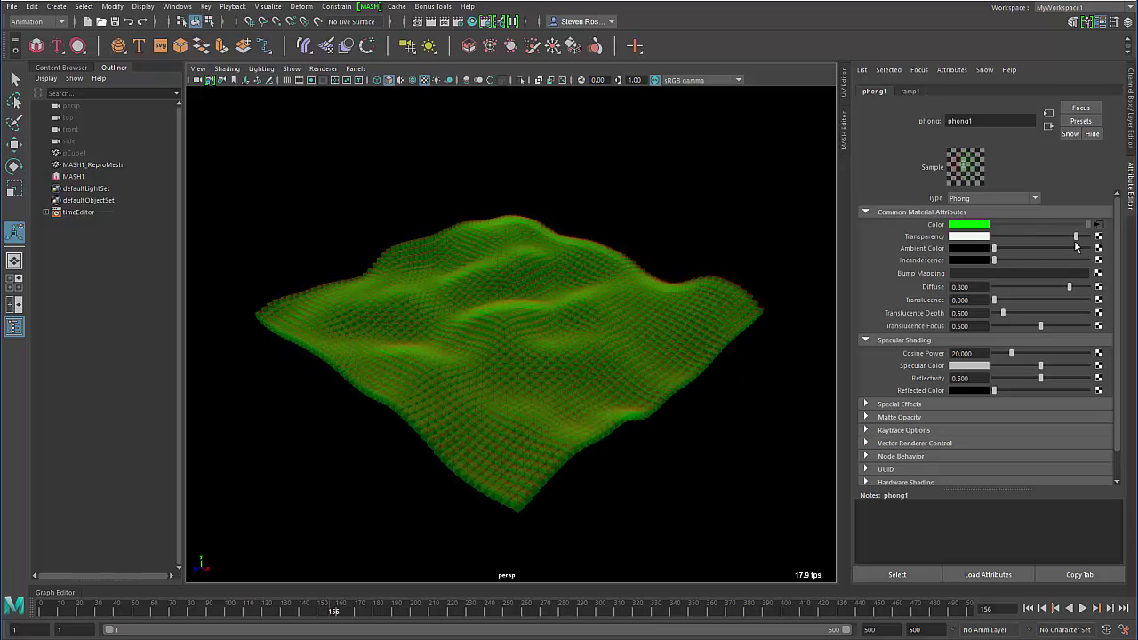
left_click(1081, 608)
mouse_move(630, 444)
left_mouse_down("alt")
mouse_move(453, 429)
mouse_move(590, 480)
mouse_move(627, 436)
left_mouse_up("alt")
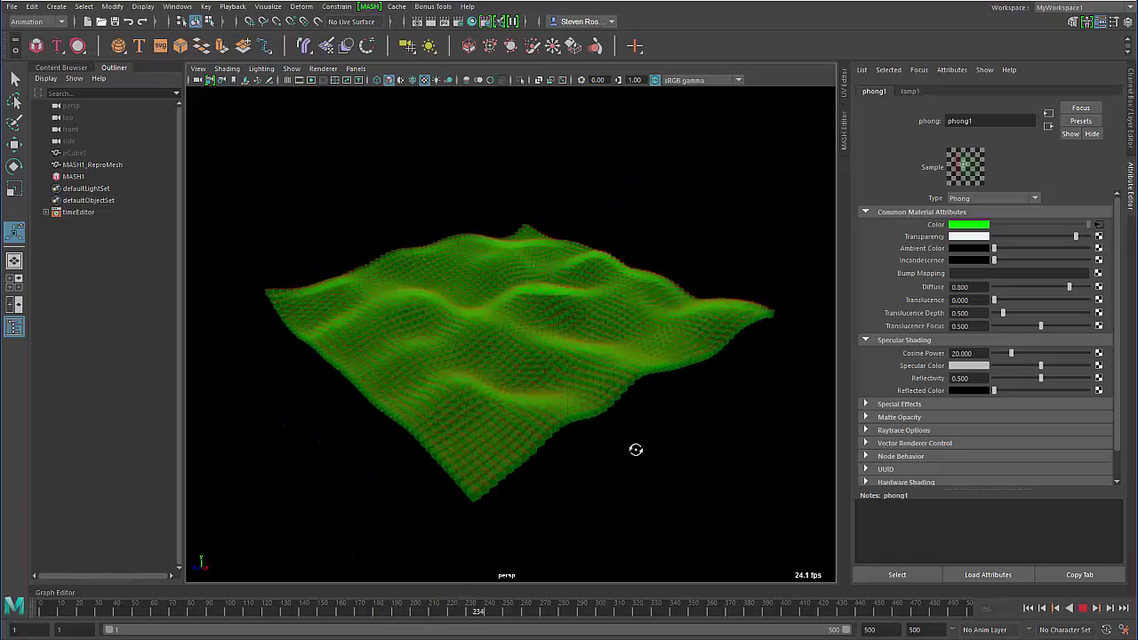
left_click_drag(1075, 236, 993, 242)
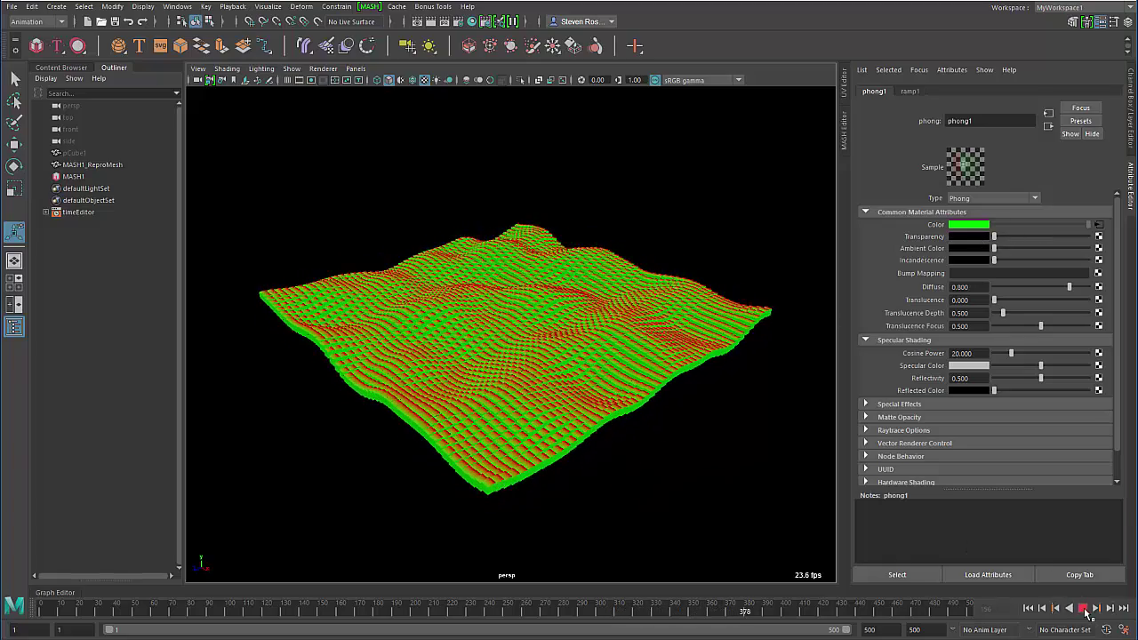
key("Escape")
Step: Navigate the mesh's graph through the phong1 material to its ramp1 texture and select the ramp
right_click(531, 341)
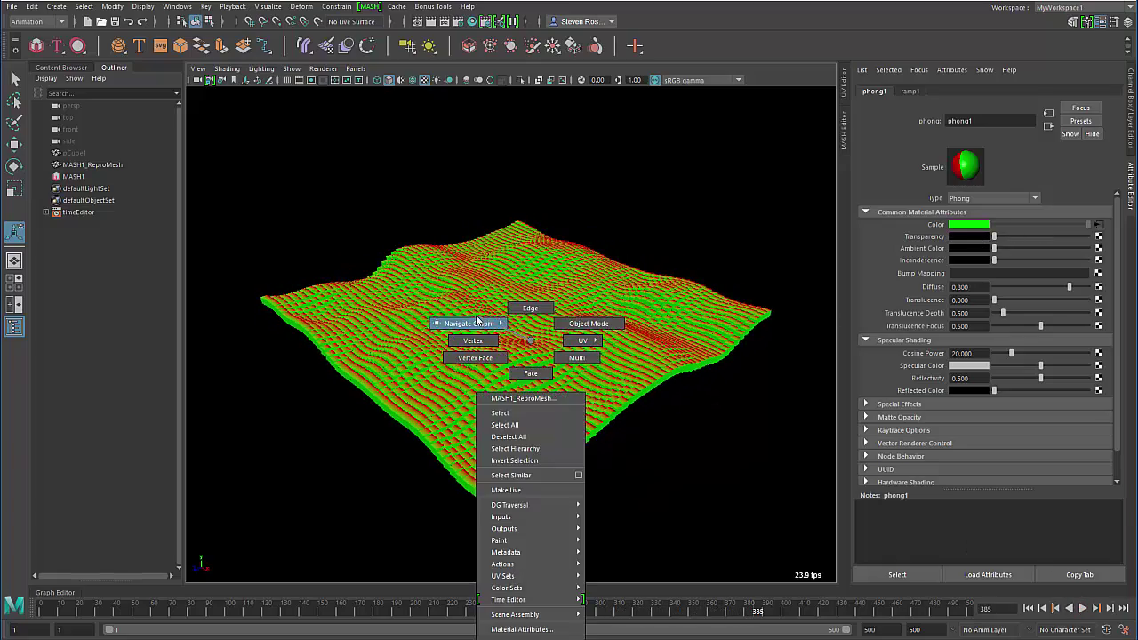
left_click(468, 323)
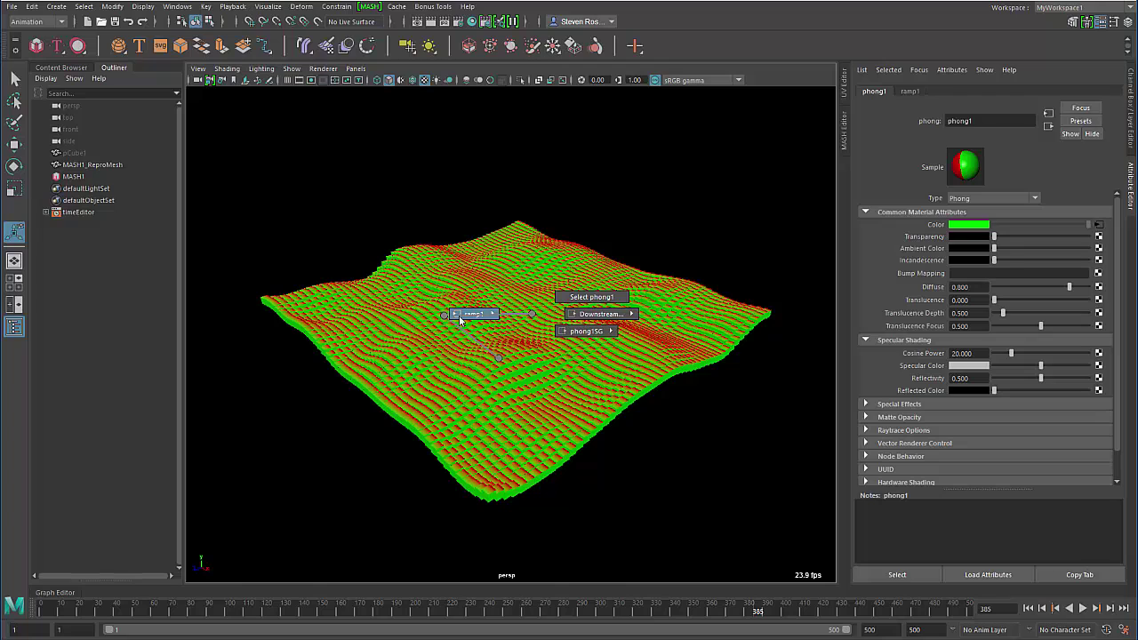
left_click(473, 313)
left_click(524, 297)
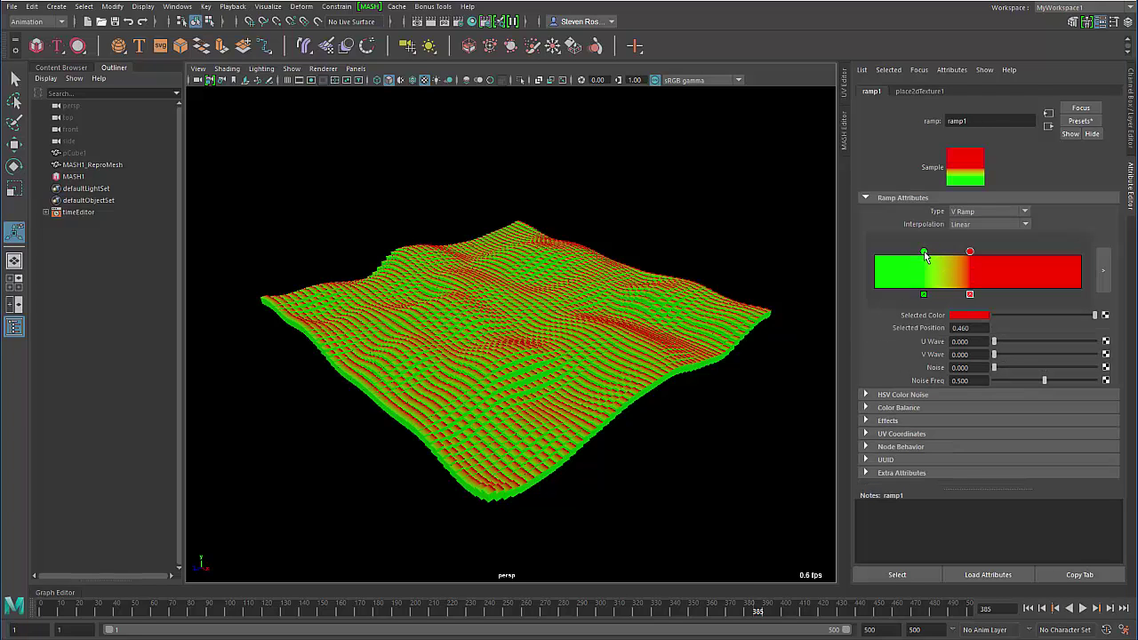
Step: Shift the ramp's green marker slightly towards the red one and recolor it blue, and change the red marker to golden yellow
mouse_move(924, 253)
left_mouse_down()
mouse_move(915, 257)
mouse_move(931, 257)
left_mouse_up()
left_click(968, 317)
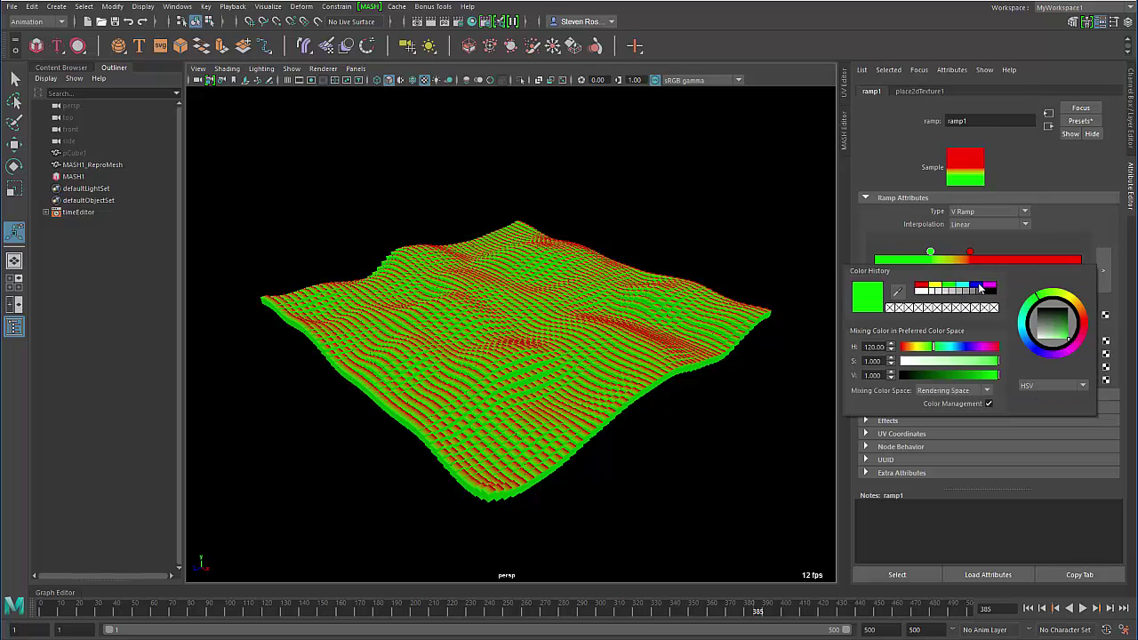
left_click(978, 287)
left_click(969, 253)
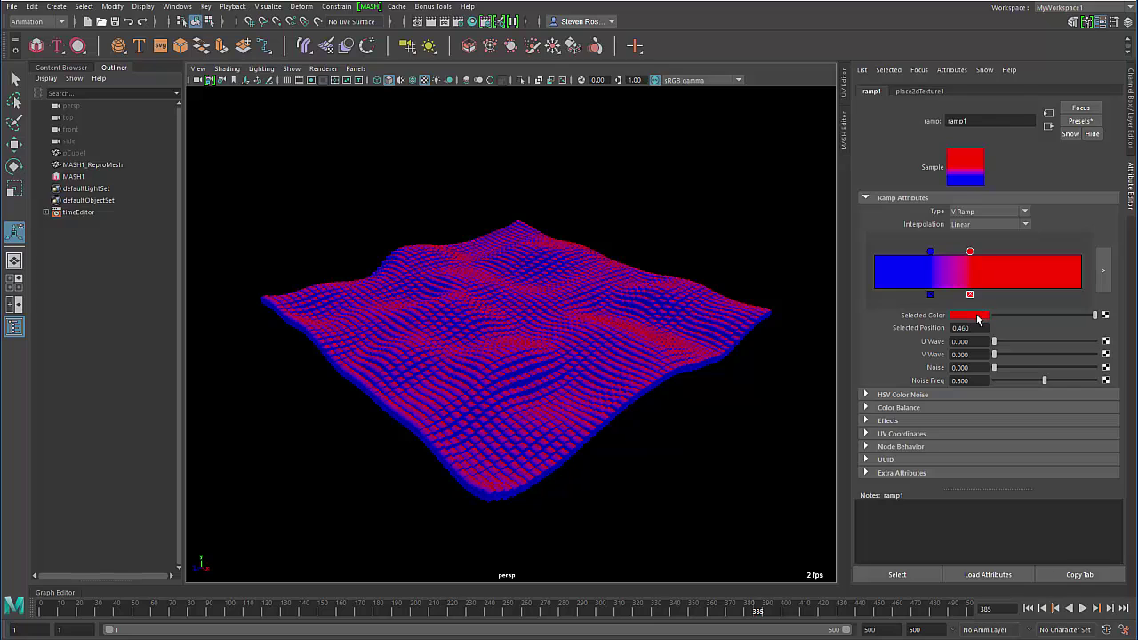
left_click(978, 317)
left_click(1085, 301)
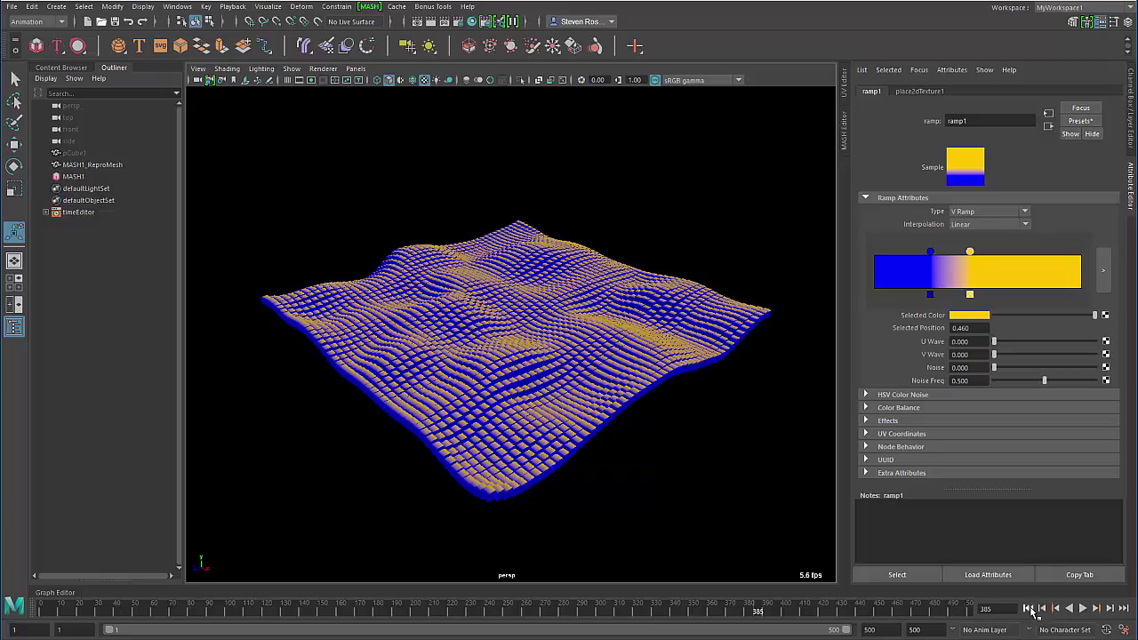
Step: Play the animation from the first frame, view the recolored mesh from another angle, and stop playback
left_click(1028, 608)
left_click(1082, 608)
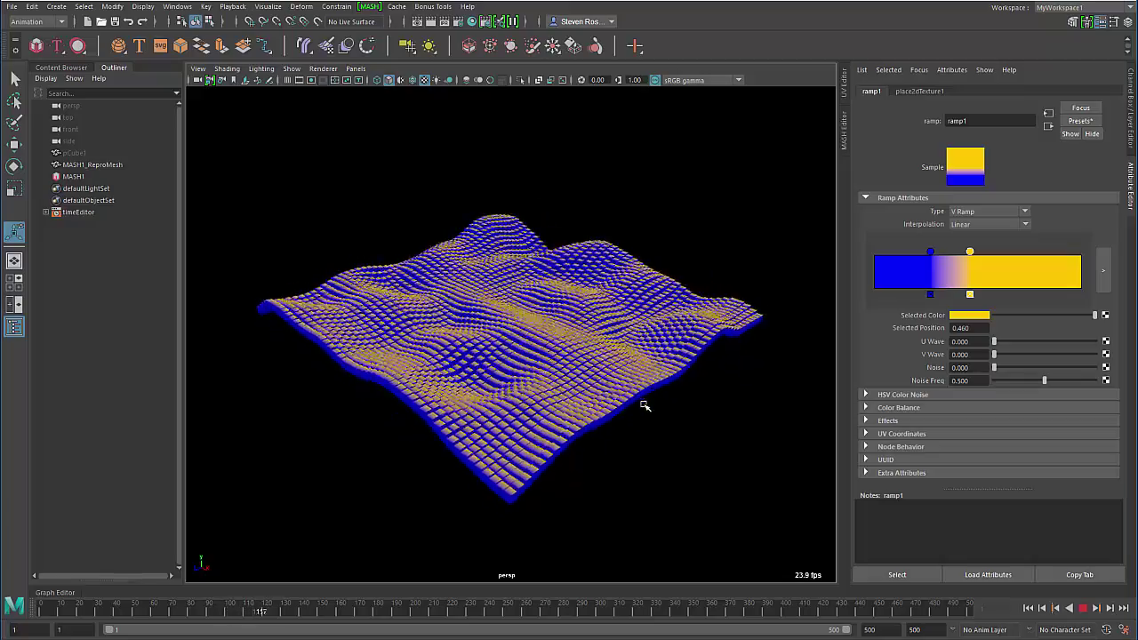
left_click_drag(642, 401, 680, 422, "alt")
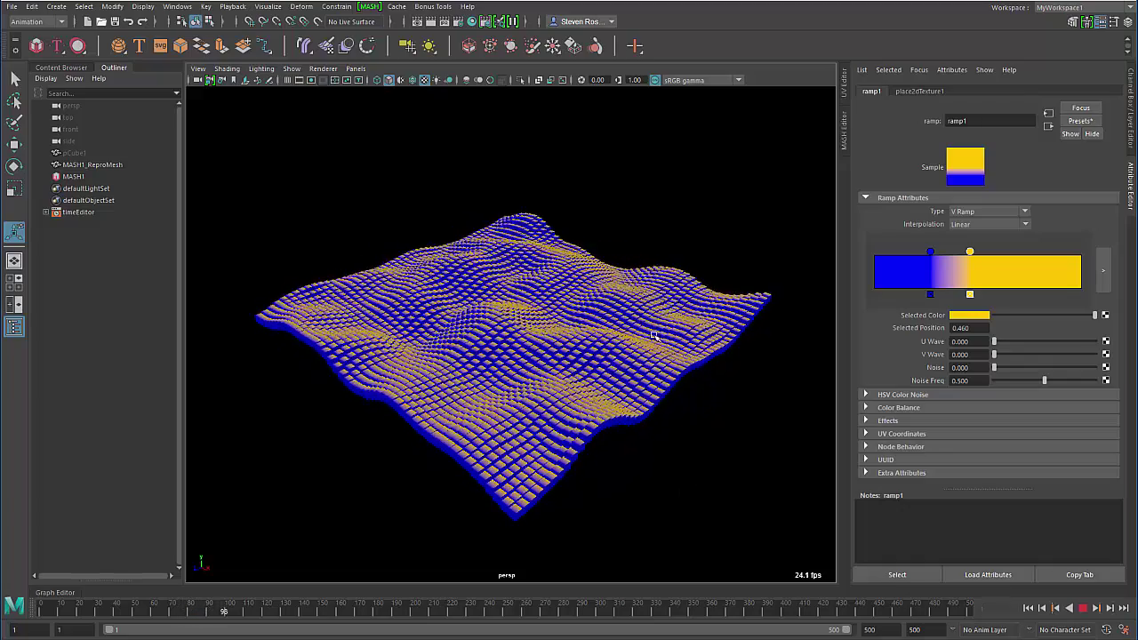
left_click(1084, 608)
right_click(481, 313)
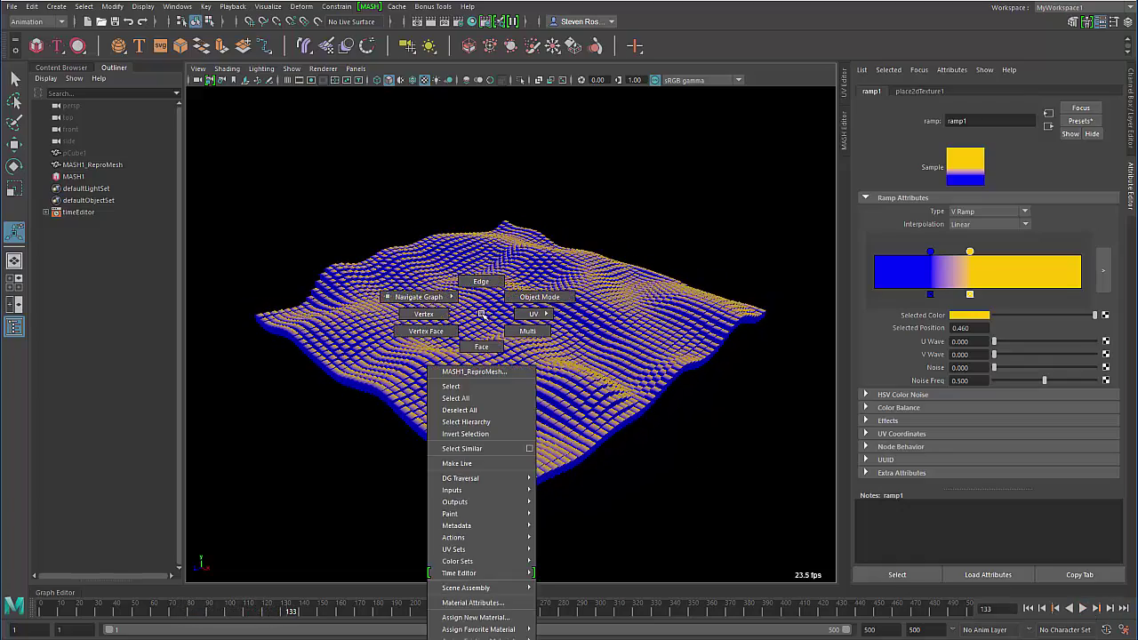
mouse_move(440, 297)
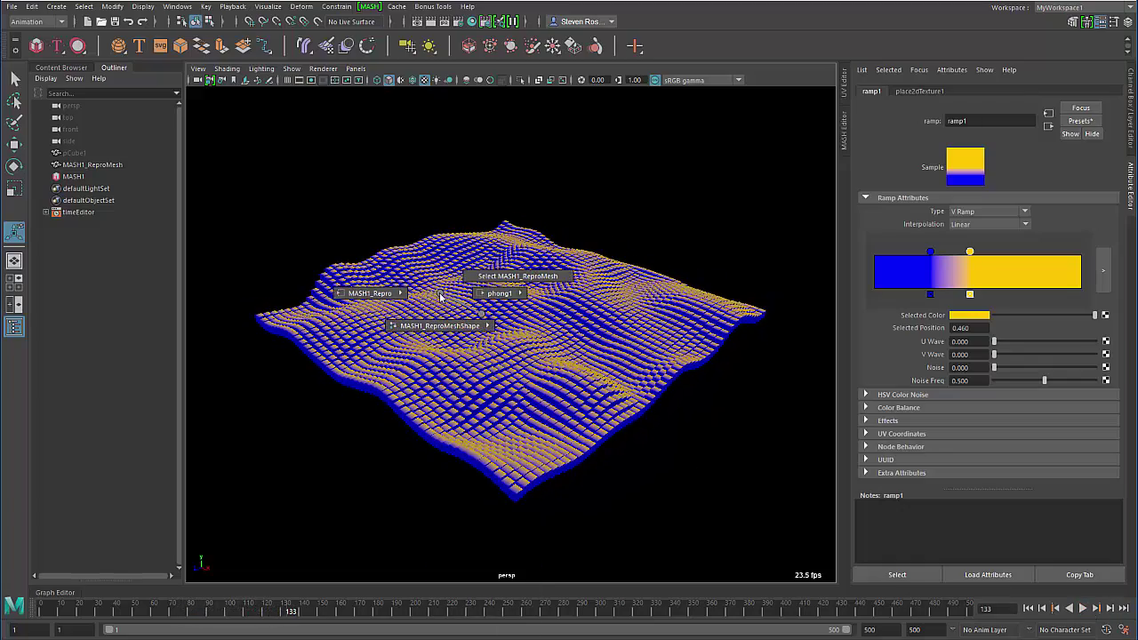
left_click(440, 297)
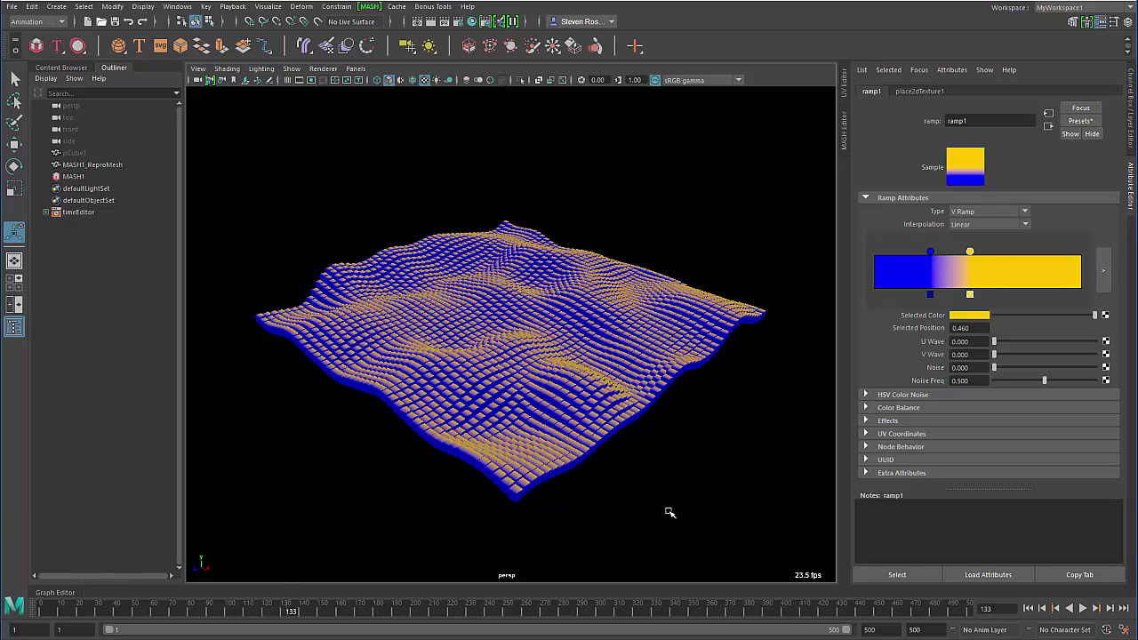
right_click(541, 333)
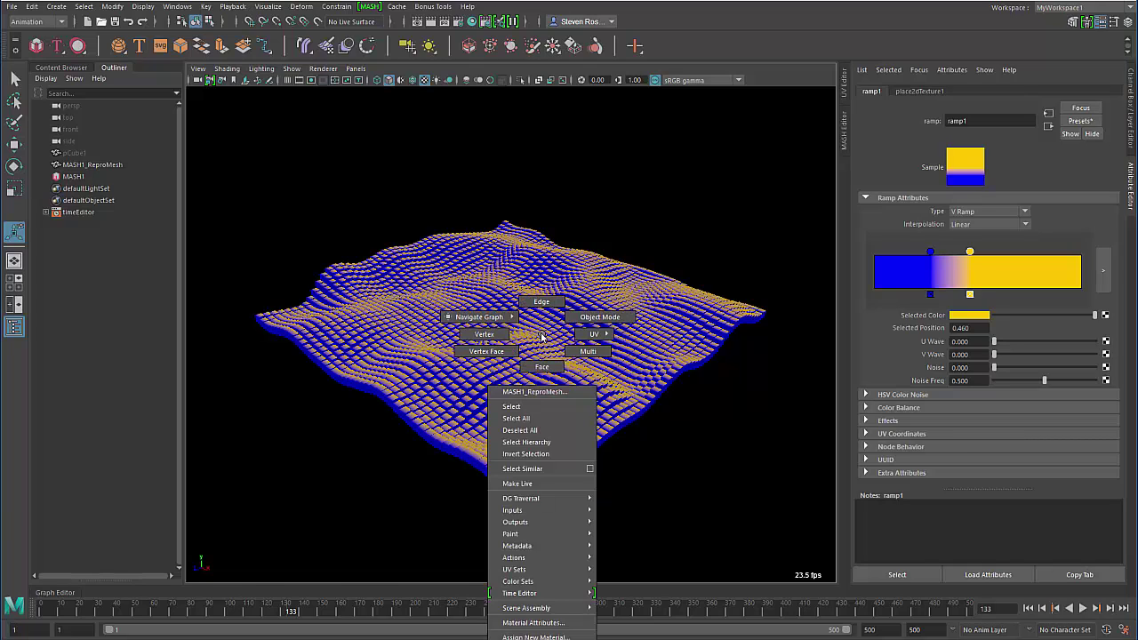
left_click(541, 335)
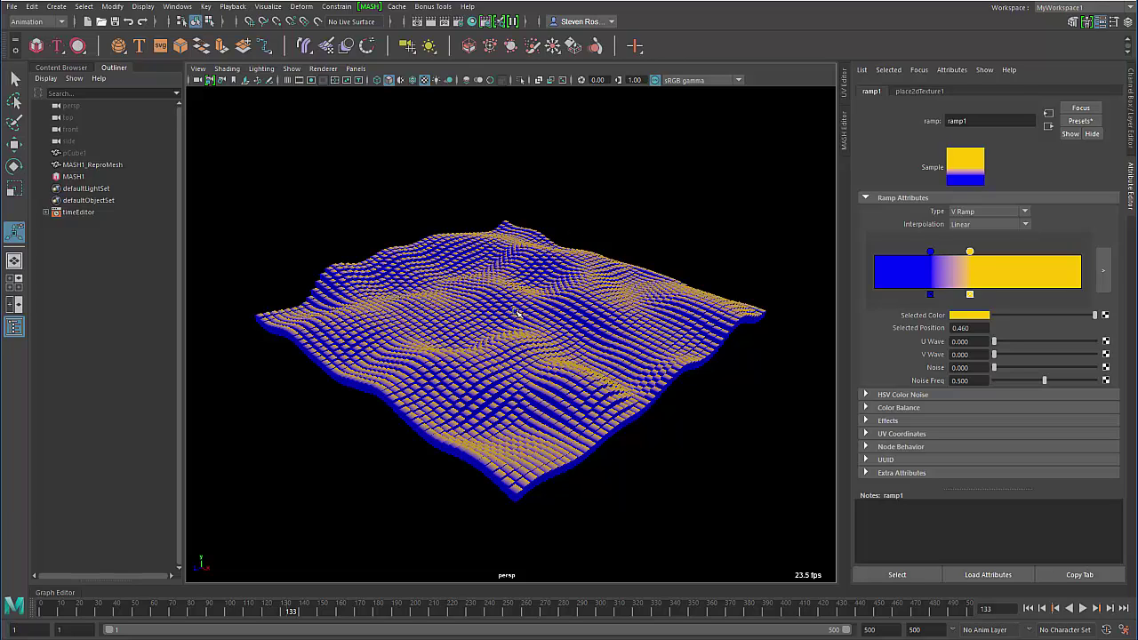
Step: Open the Bonus Tools install location in File Explorer
left_click(436, 7)
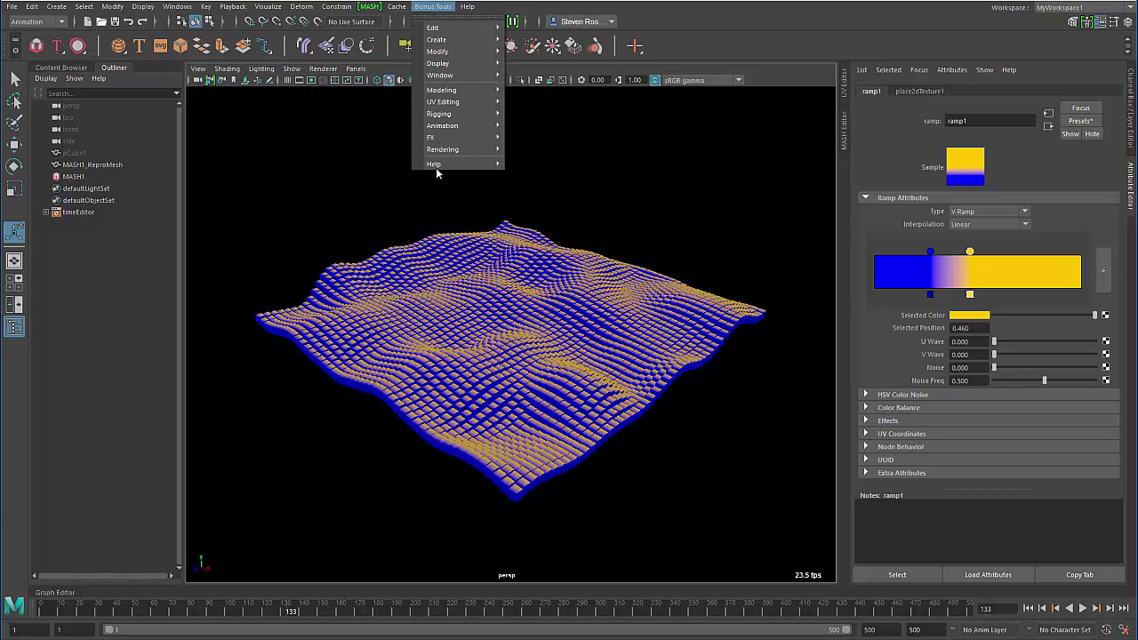
mouse_move(442, 163)
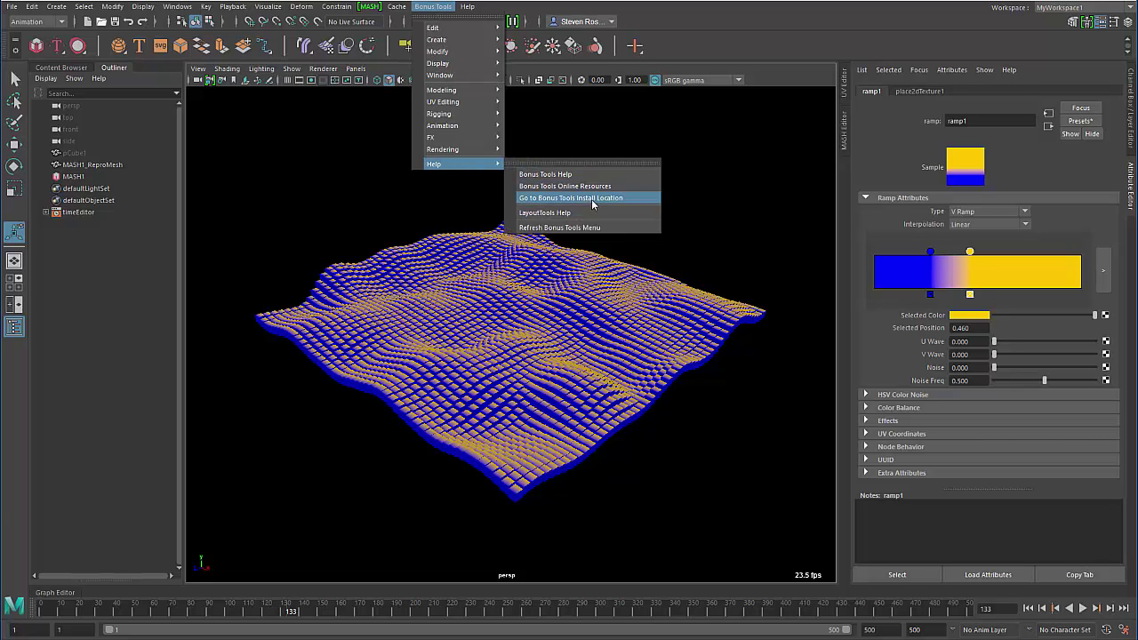
left_click(558, 199)
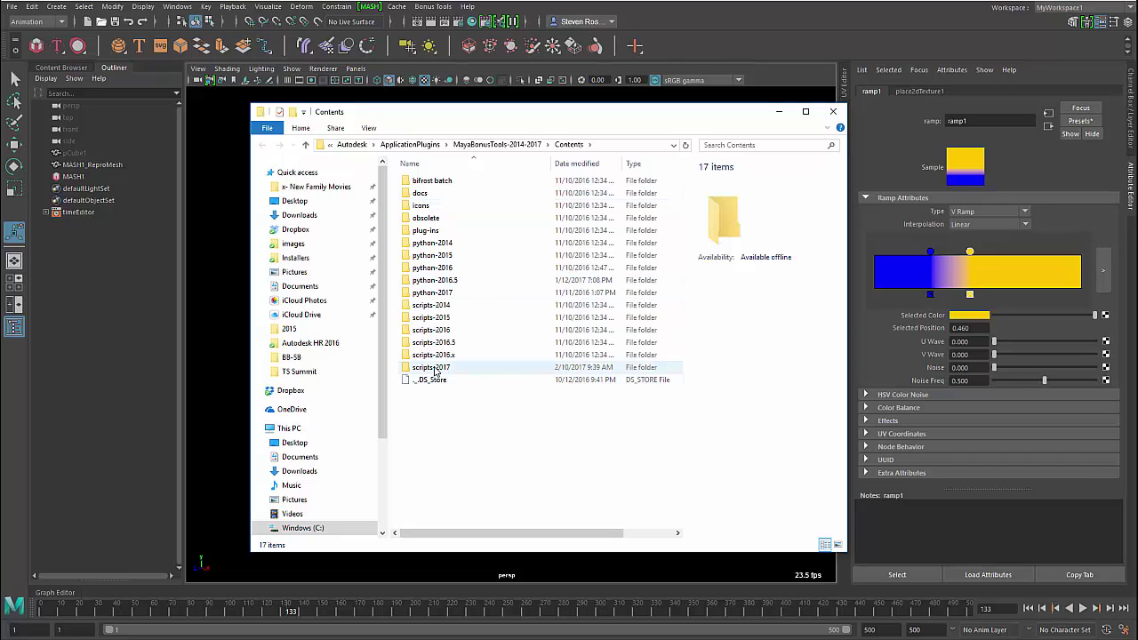
Step: Look through the python-2017 folder and return to the Contents folder
left_click(418, 296)
double_click(418, 296)
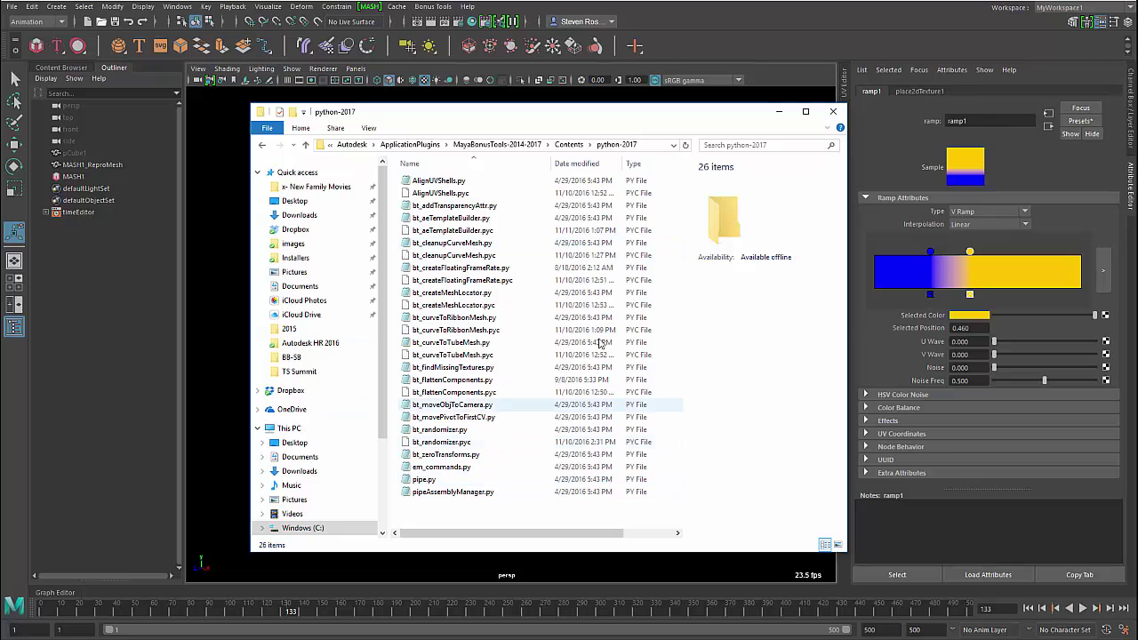
left_click(569, 144)
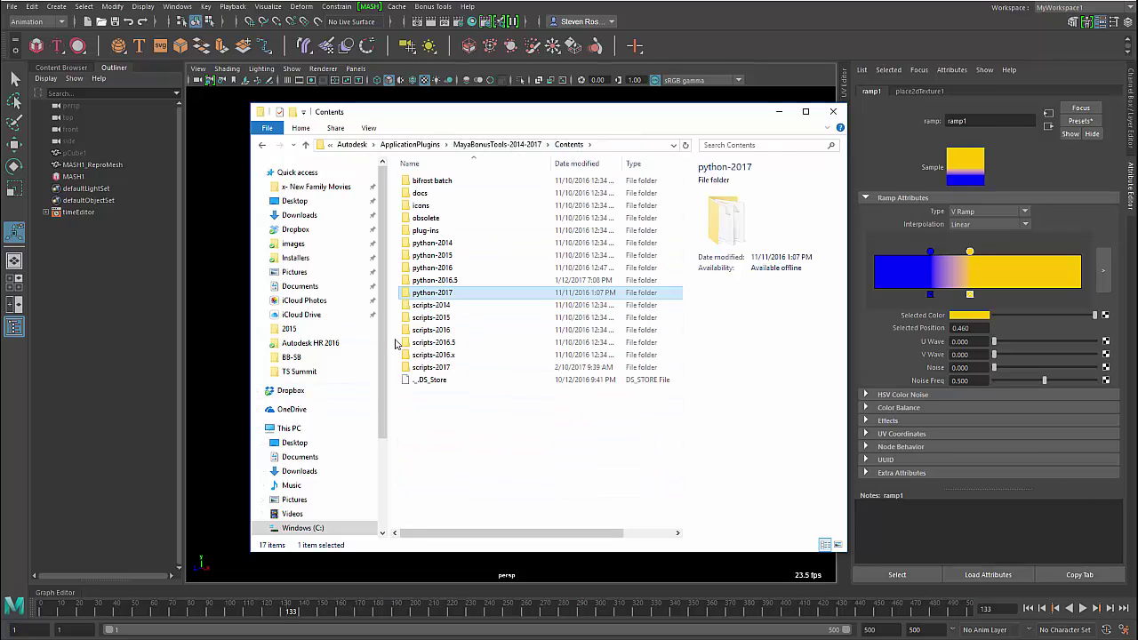
Step: Open the scripts-2017 folder of the Bonus Tools installation
left_click(429, 367)
double_click(429, 367)
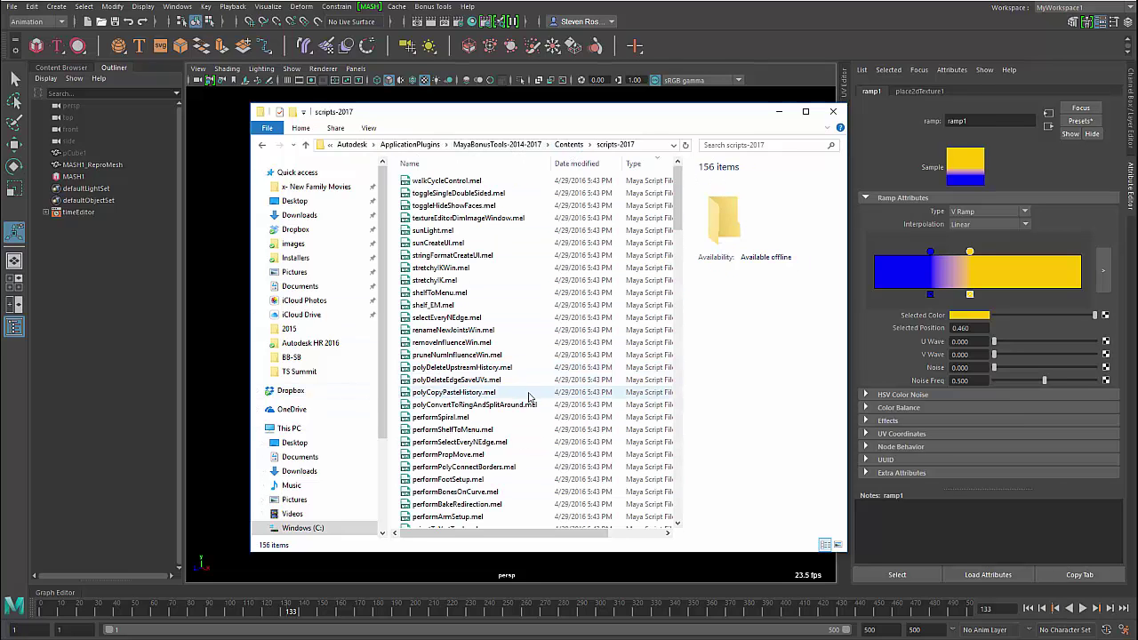
mouse_move(681, 191)
left_mouse_down()
mouse_move(682, 582)
mouse_move(685, 184)
left_mouse_up()
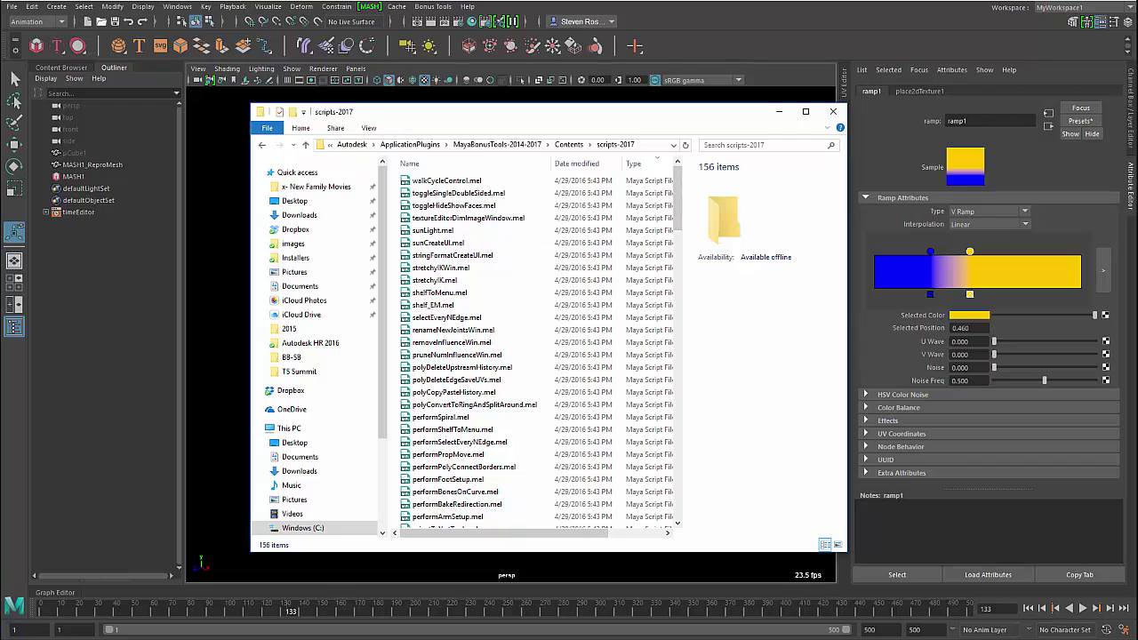
Step: Check the script name noted in Notepad, minimize the note, and search the scripts-2017 folder for "build"
key("alt+Tab")
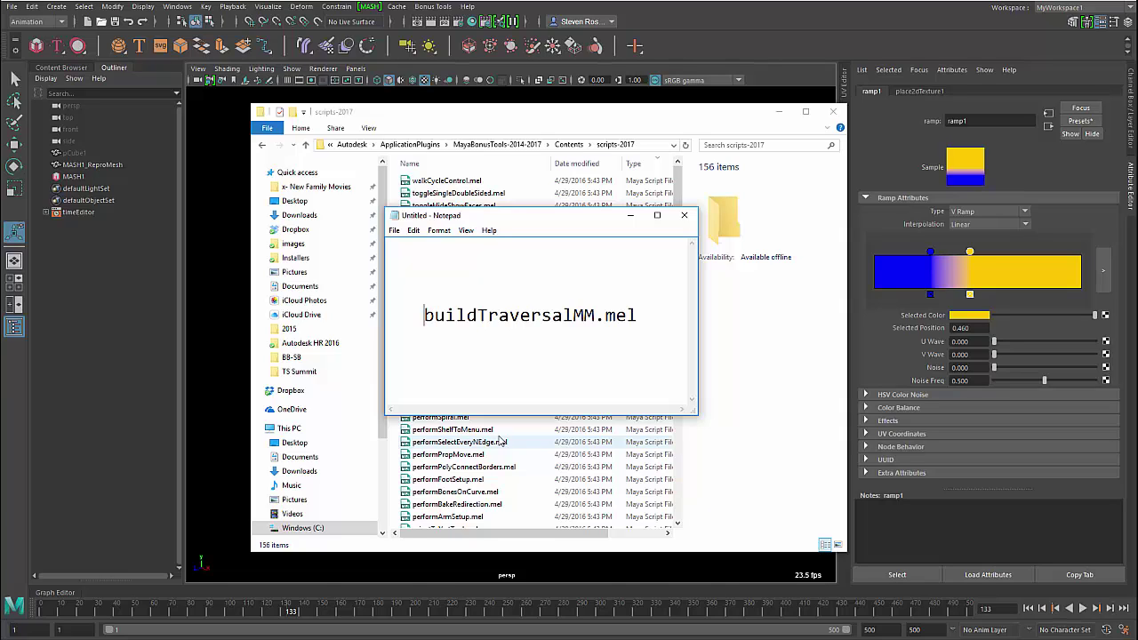
left_click(630, 213)
left_click(733, 144)
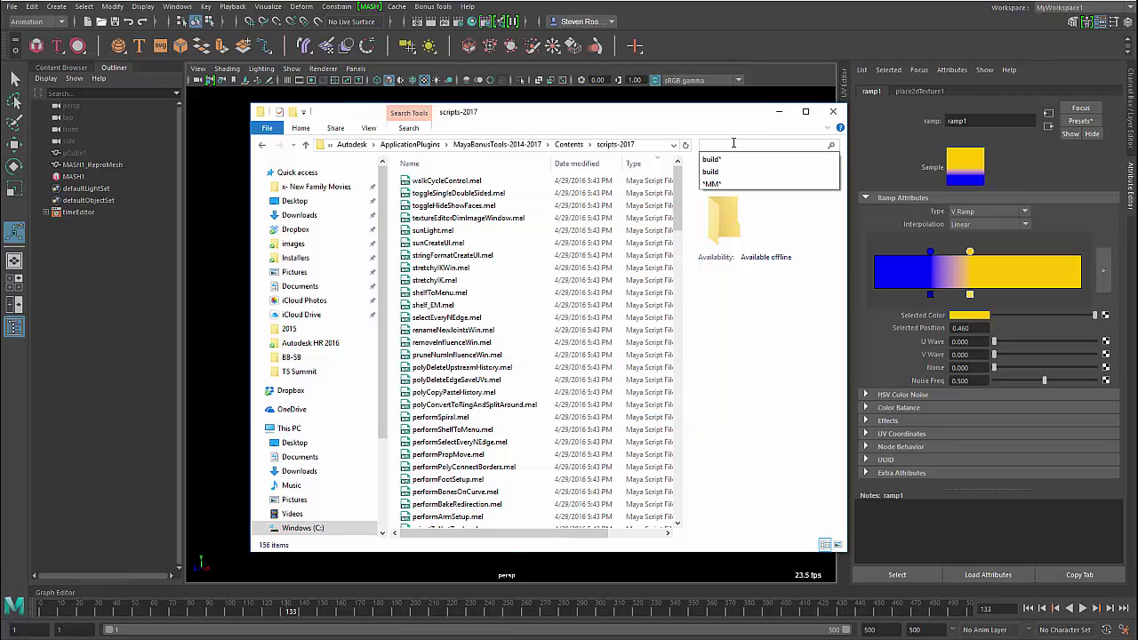
type("build")
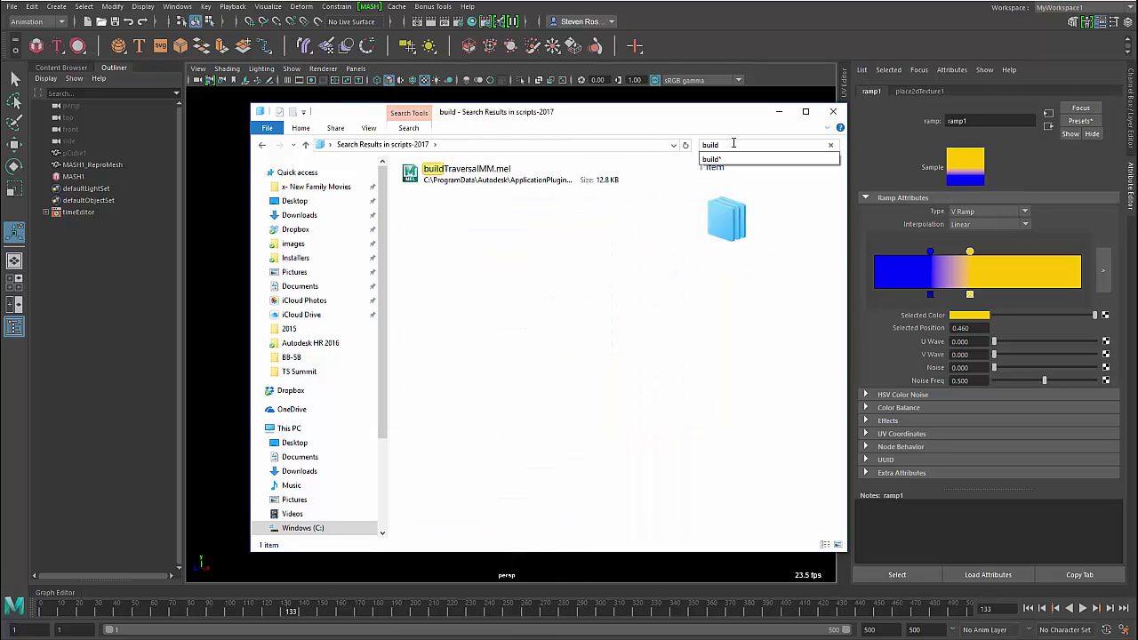
Step: Rename the script buildTraversalMM.mel to buildTraversalMM.xxx and grant administrator permission for the change
left_click(464, 175)
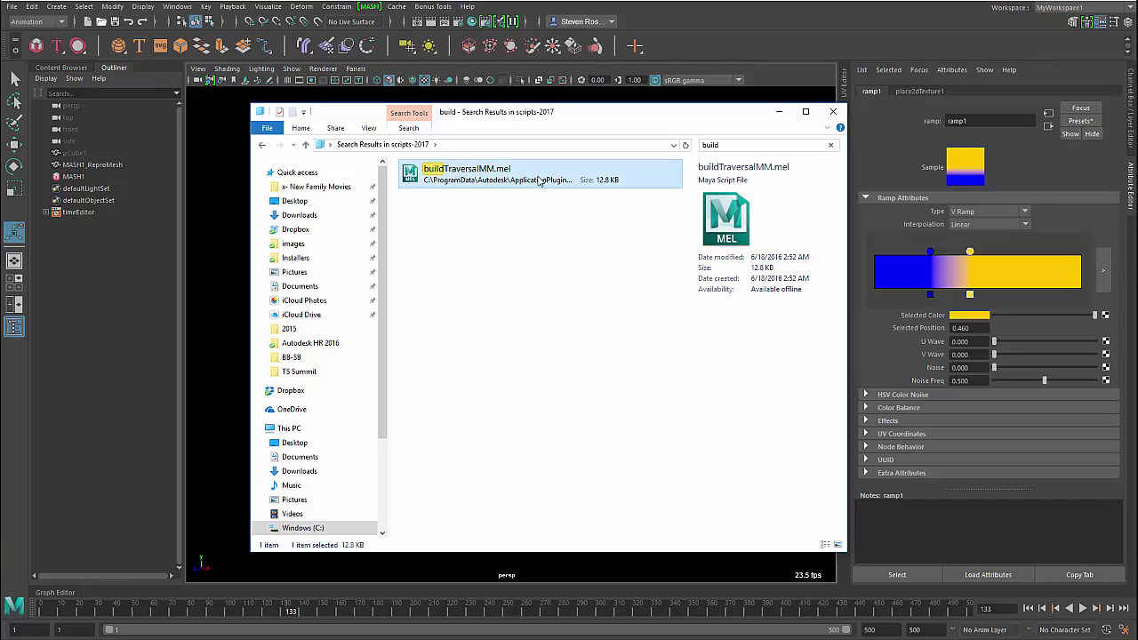
left_click(507, 171)
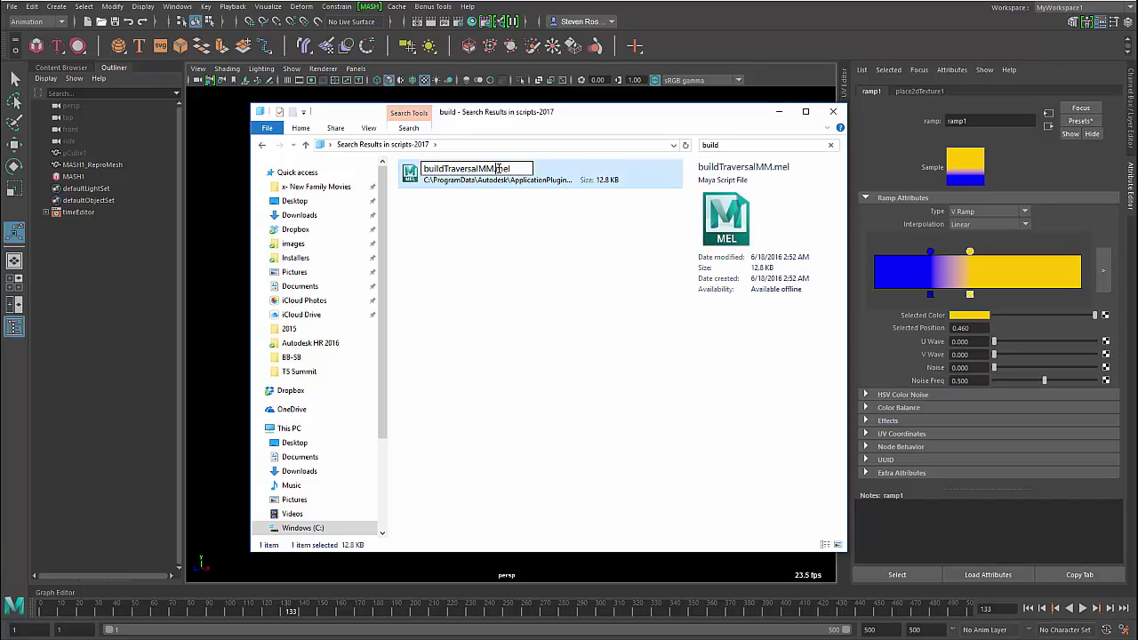
left_click_drag(499, 169, 554, 170)
type("xxx")
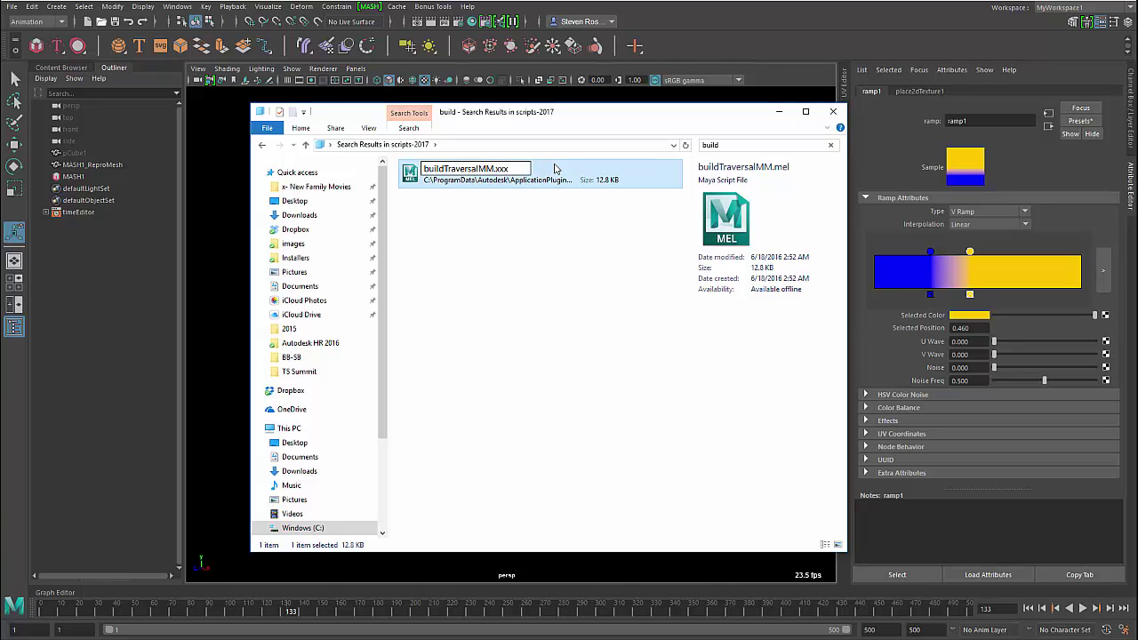
key("Return")
left_click(615, 349)
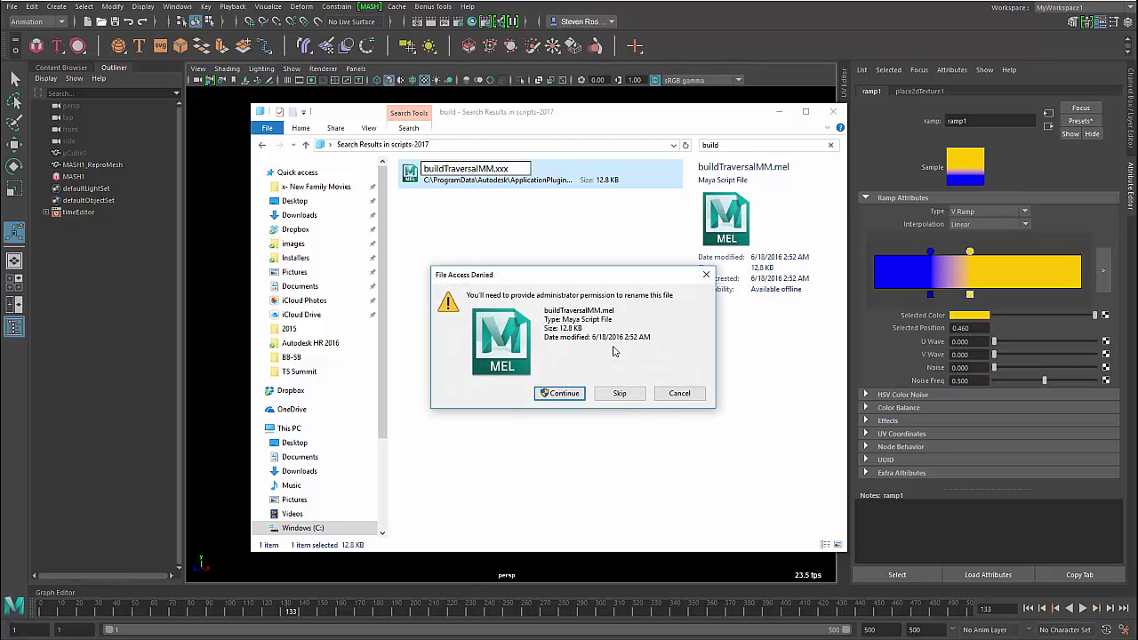
left_click(553, 394)
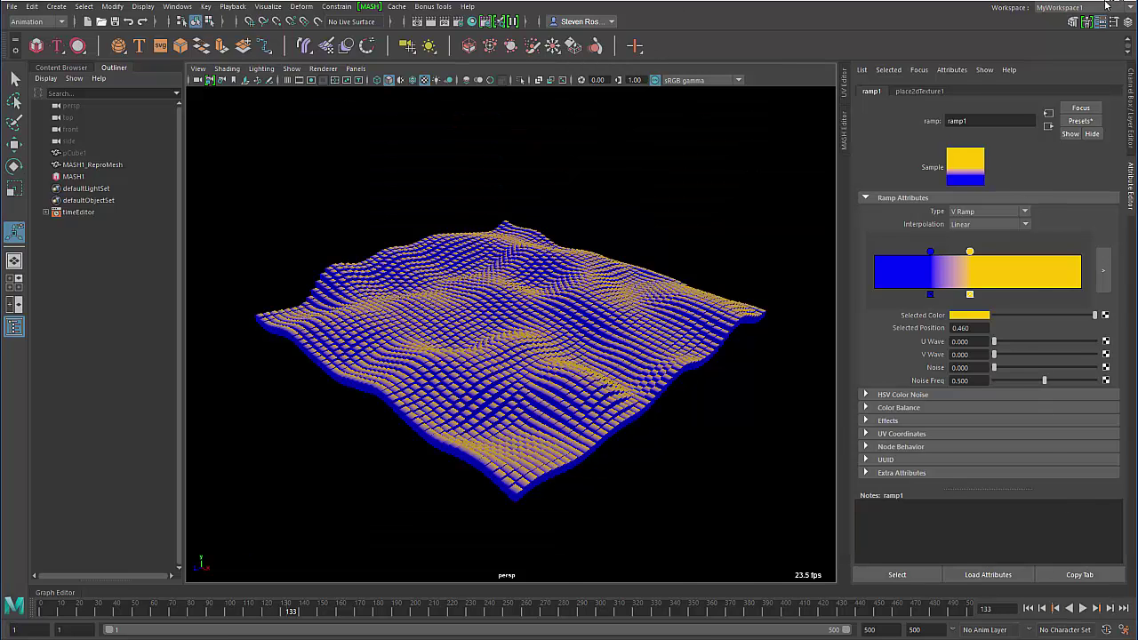
Step: Restart Maya with an empty scene and create a polygon sphere at the centre of the grid
left_click(573, 353)
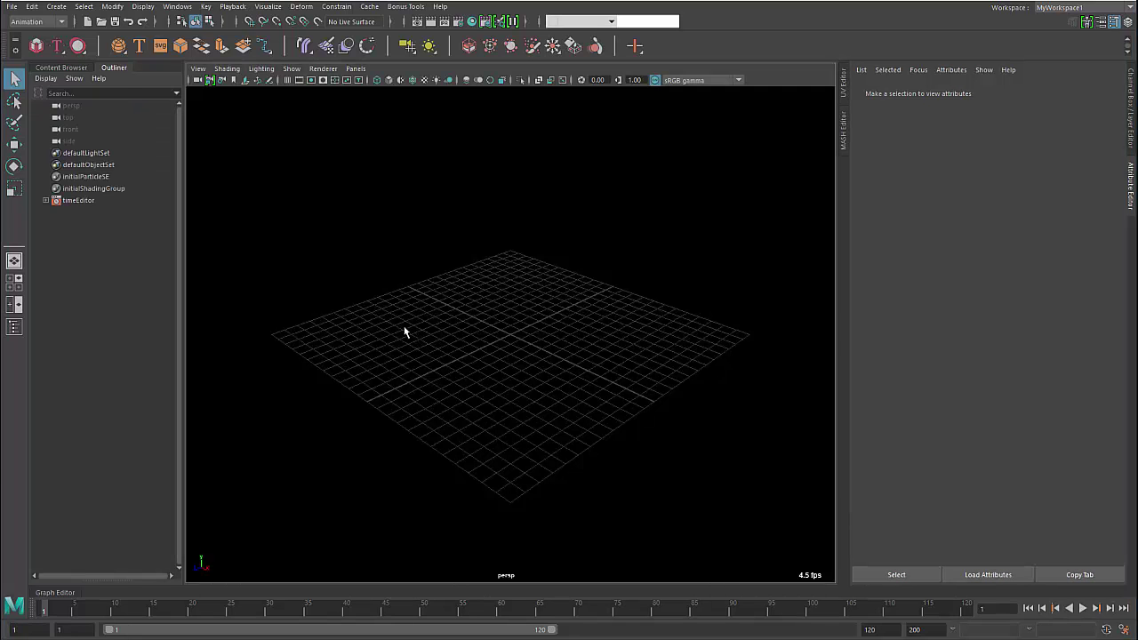
right_click_drag(404, 332, 457, 327, "shift")
scroll(498, 347, "up", 4)
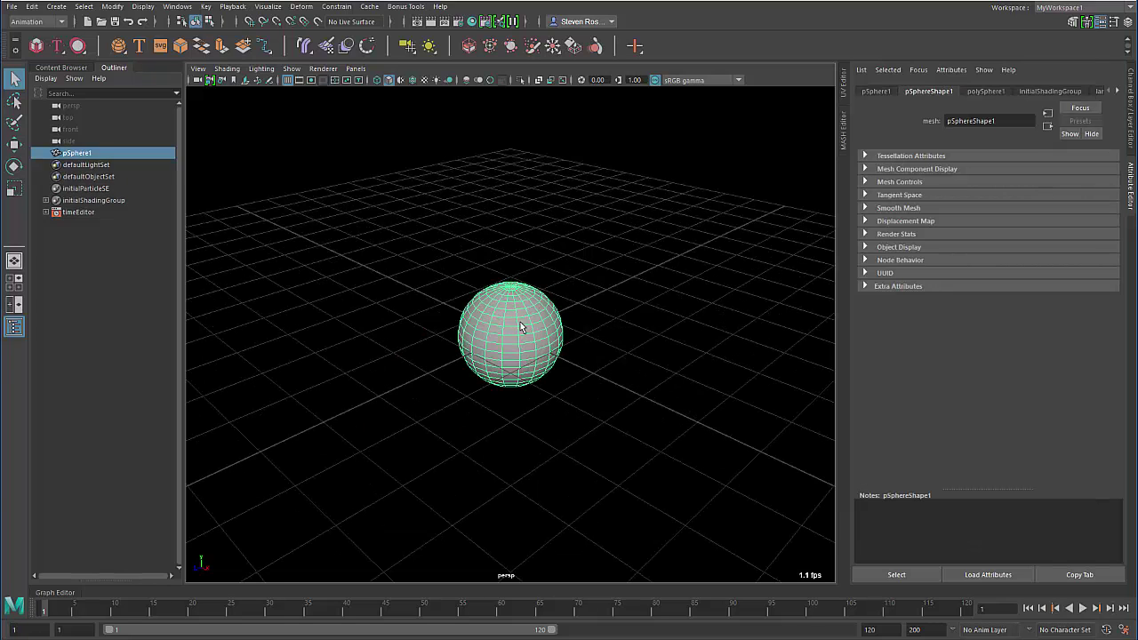
Step: Check the marking menu on the sphere, switching to component selection and back to object mode
right_click(507, 319)
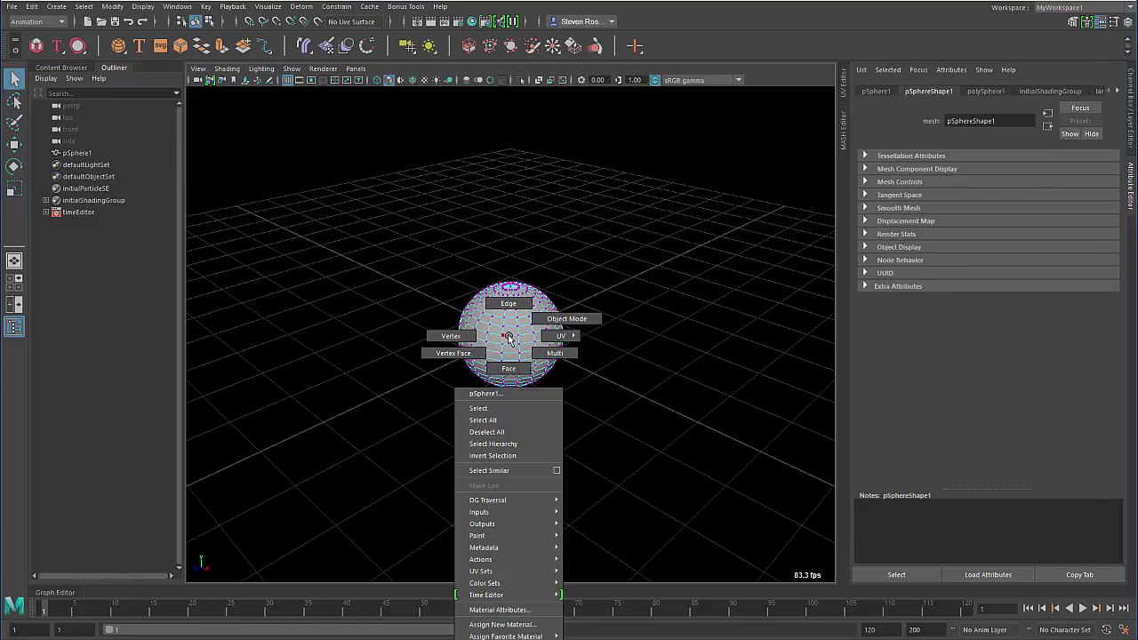
left_click(508, 338)
mouse_move(511, 330)
right_mouse_down()
mouse_move(487, 327)
mouse_move(473, 307)
mouse_move(511, 330)
right_mouse_up()
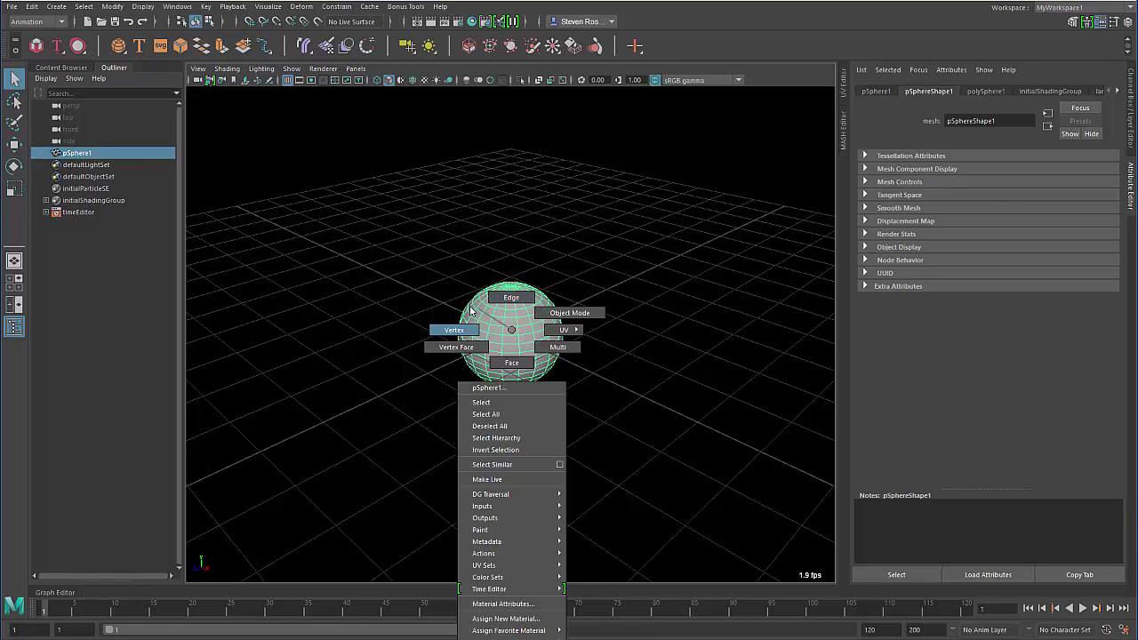
right_click_drag(471, 309, 515, 336)
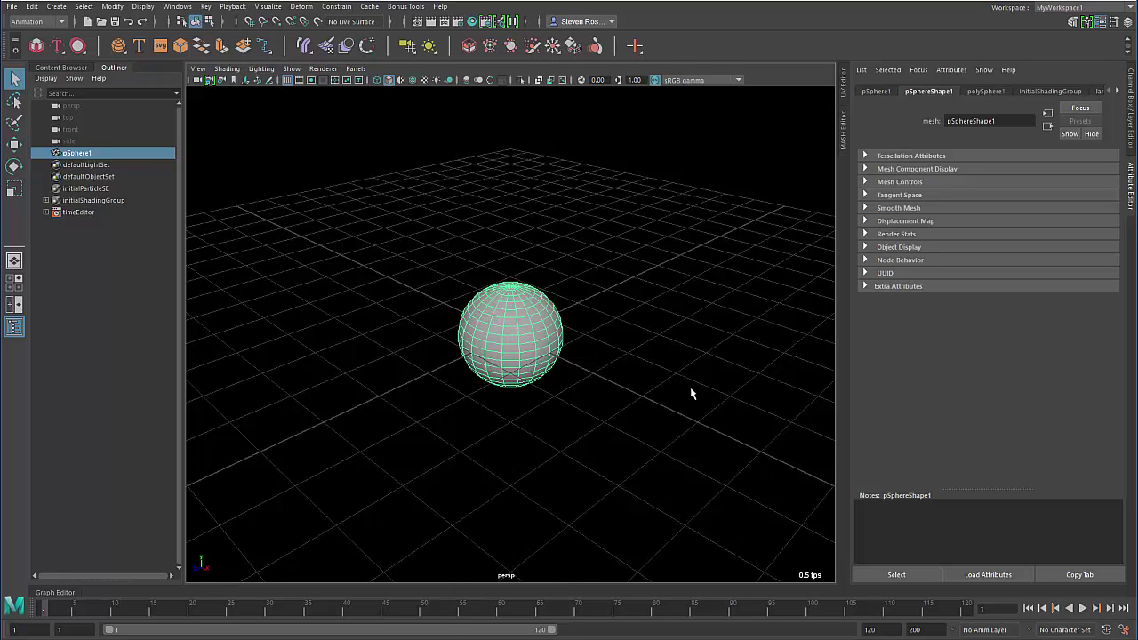